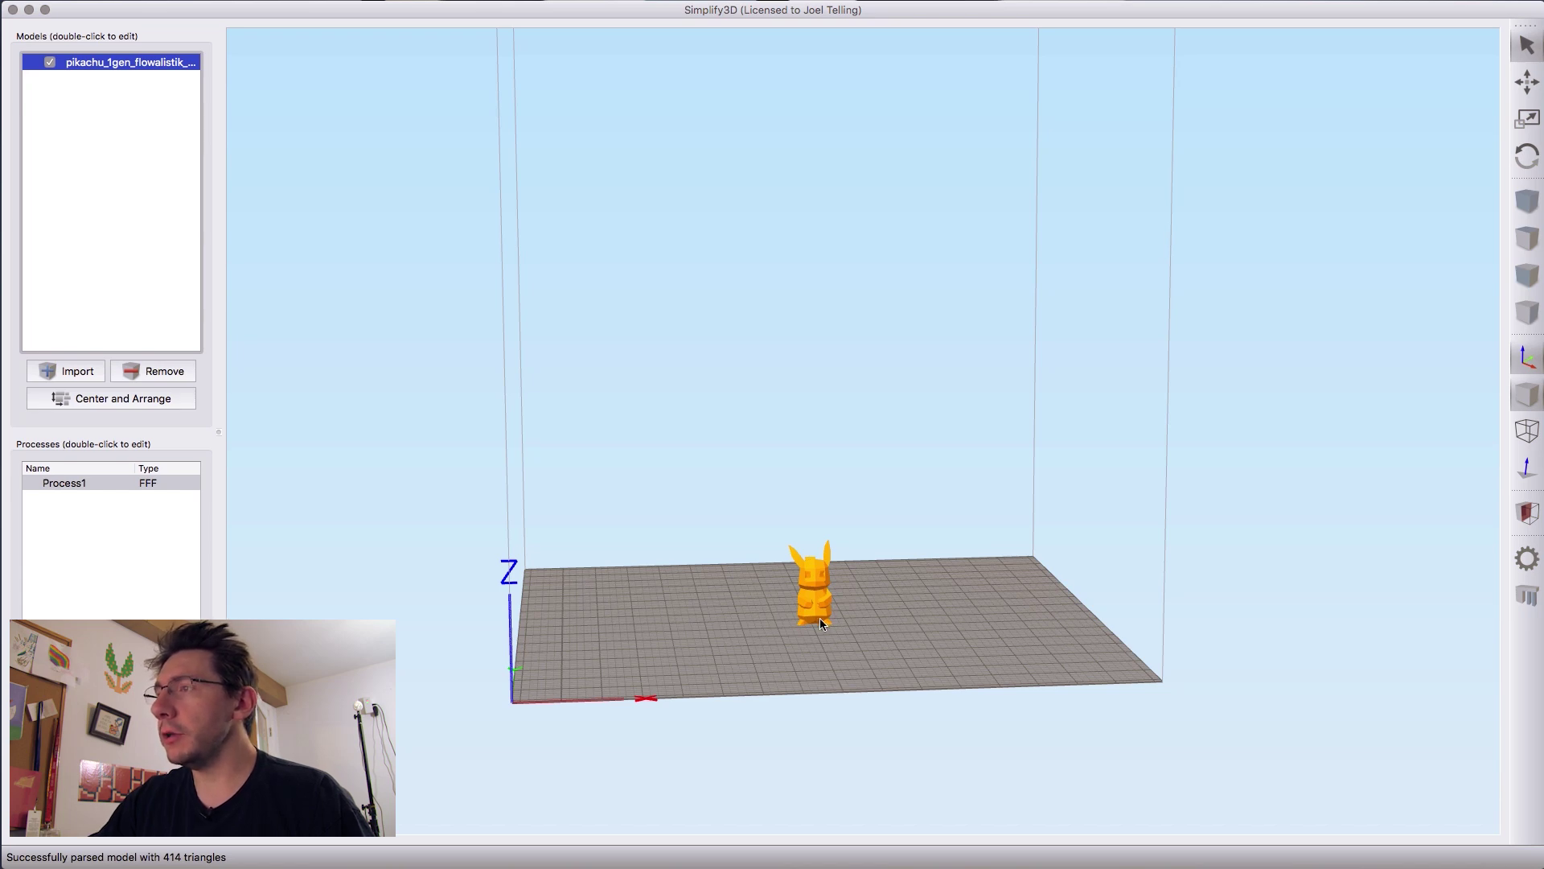
# - Orbit around the Pikachu and check its 30.44 × 47.20 × 58.95 mm size in Model settings
pyautogui.scroll(10, 820, 621)
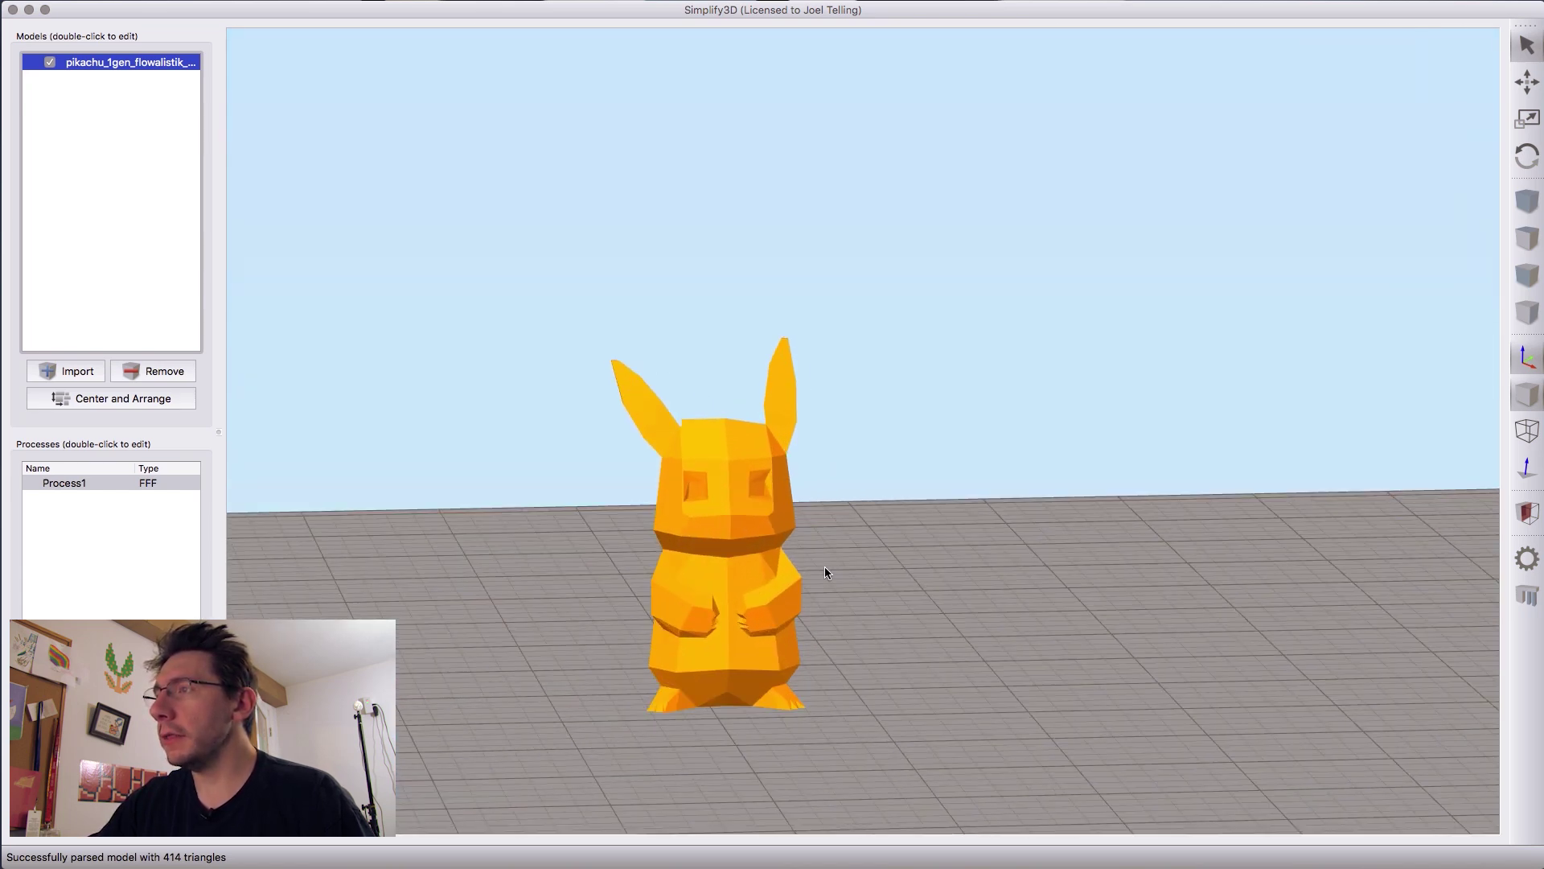
pyautogui.scroll(8, 823, 571)
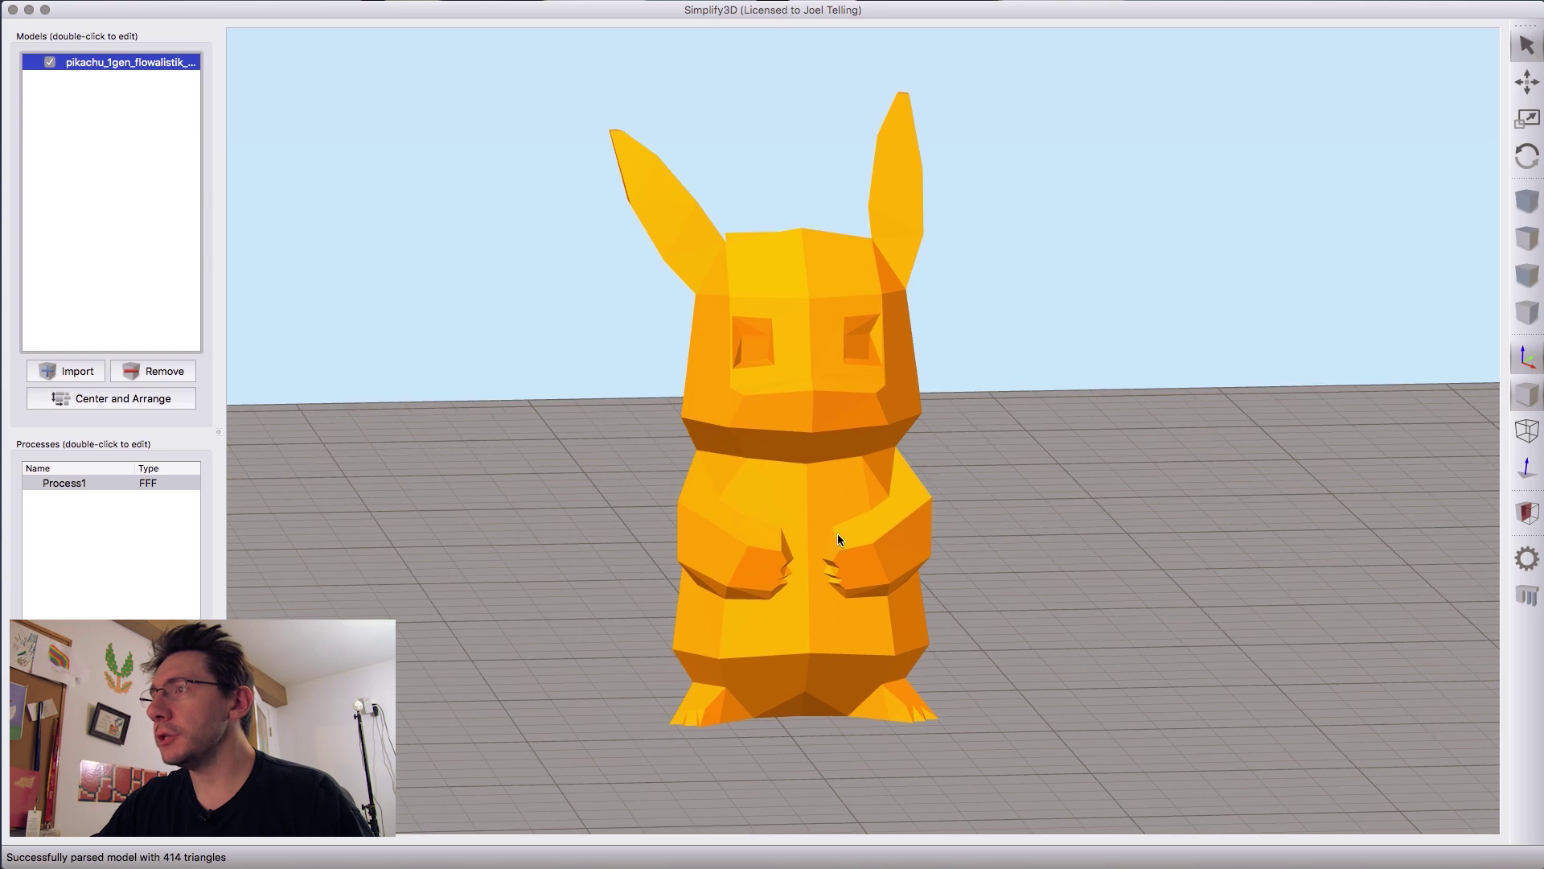
pyautogui.moveTo(838, 540); pyautogui.dragTo(1068, 579)
pyautogui.moveTo(740, 583)
pyautogui.mouseDown()
pyautogui.moveTo(1076, 593)
pyautogui.moveTo(766, 585)
pyautogui.mouseUp()
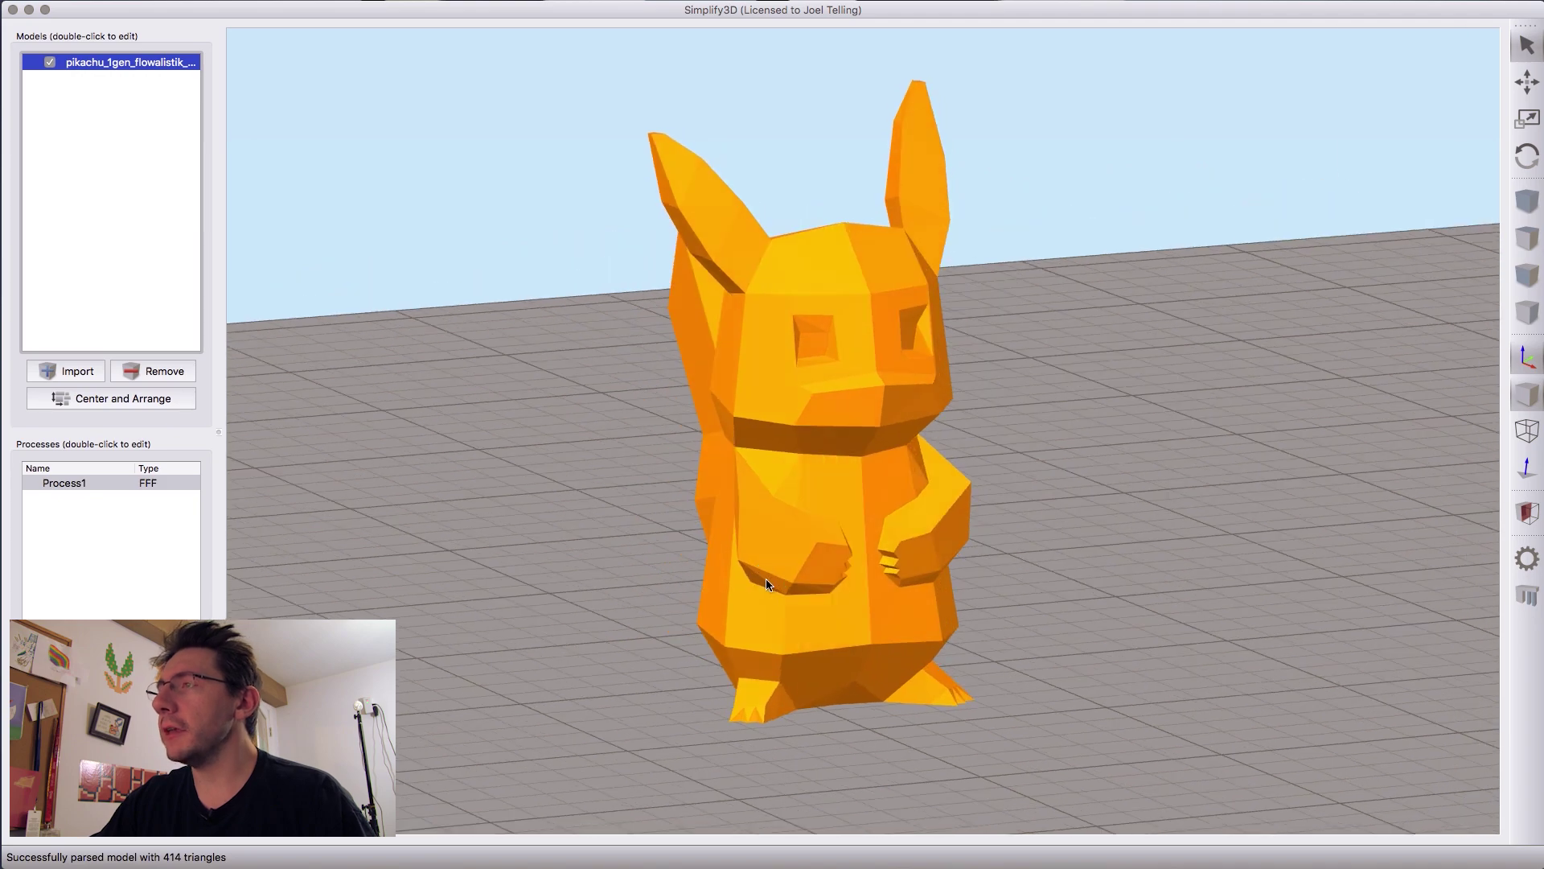
pyautogui.moveTo(911, 603); pyautogui.dragTo(953, 605)
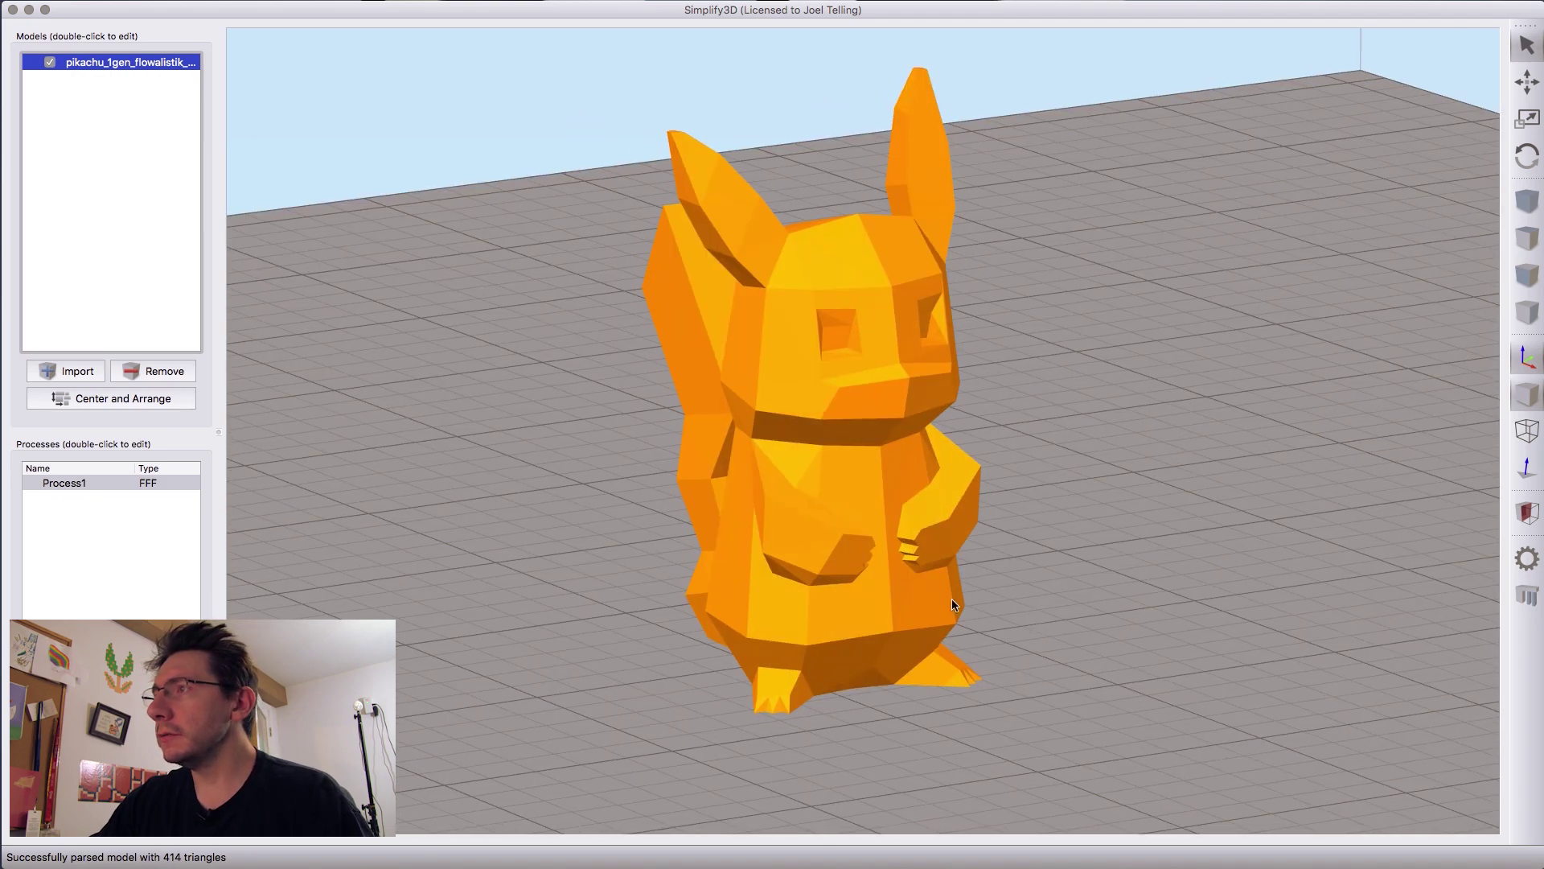
pyautogui.doubleClick(867, 502)
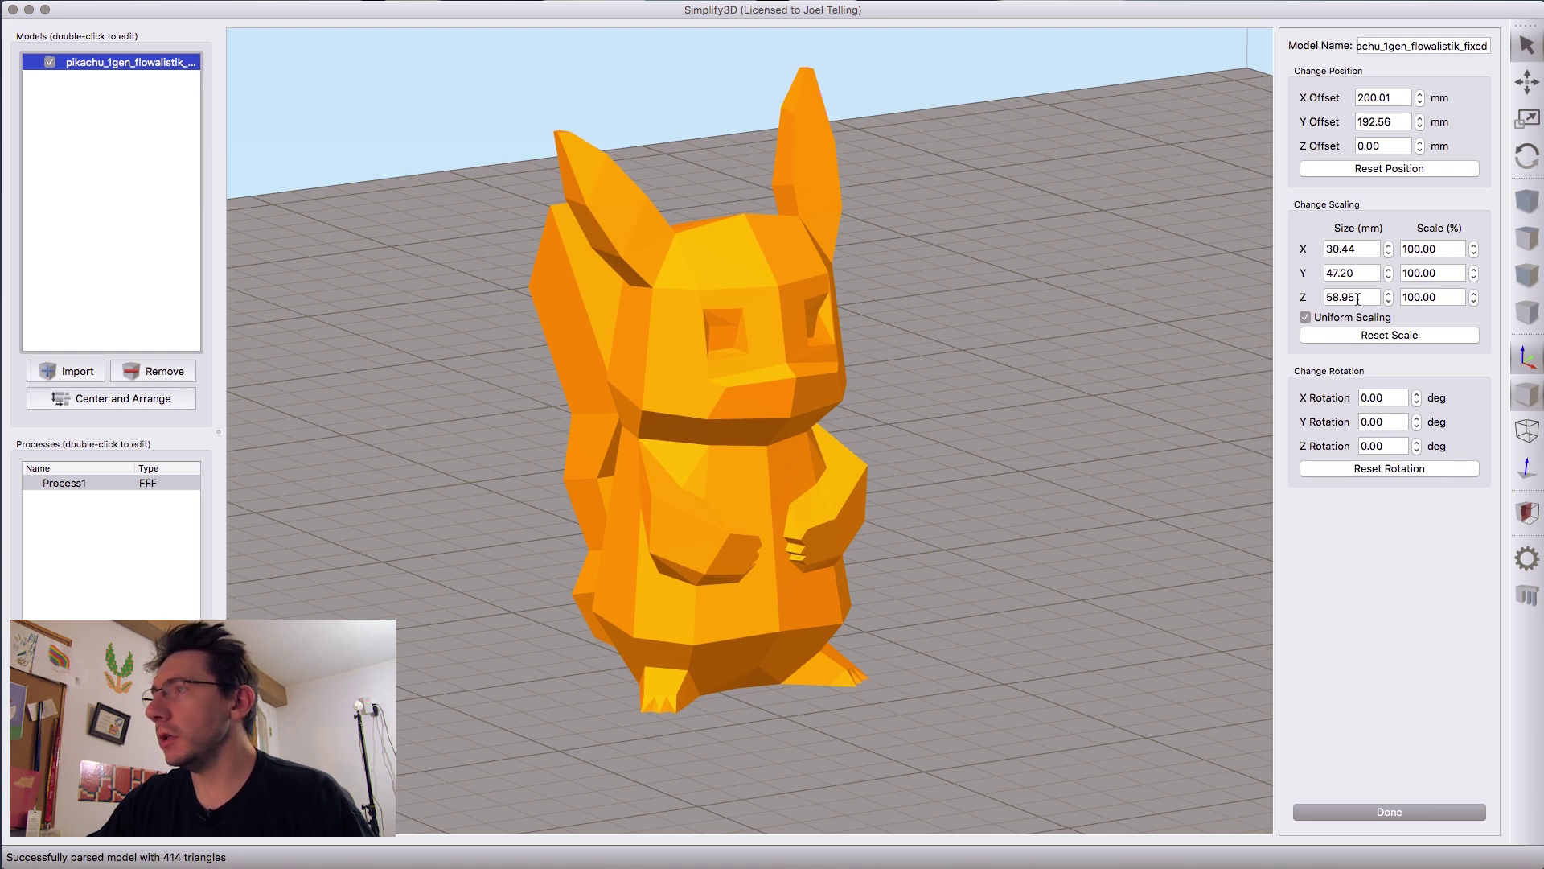
pyautogui.click(1391, 811)
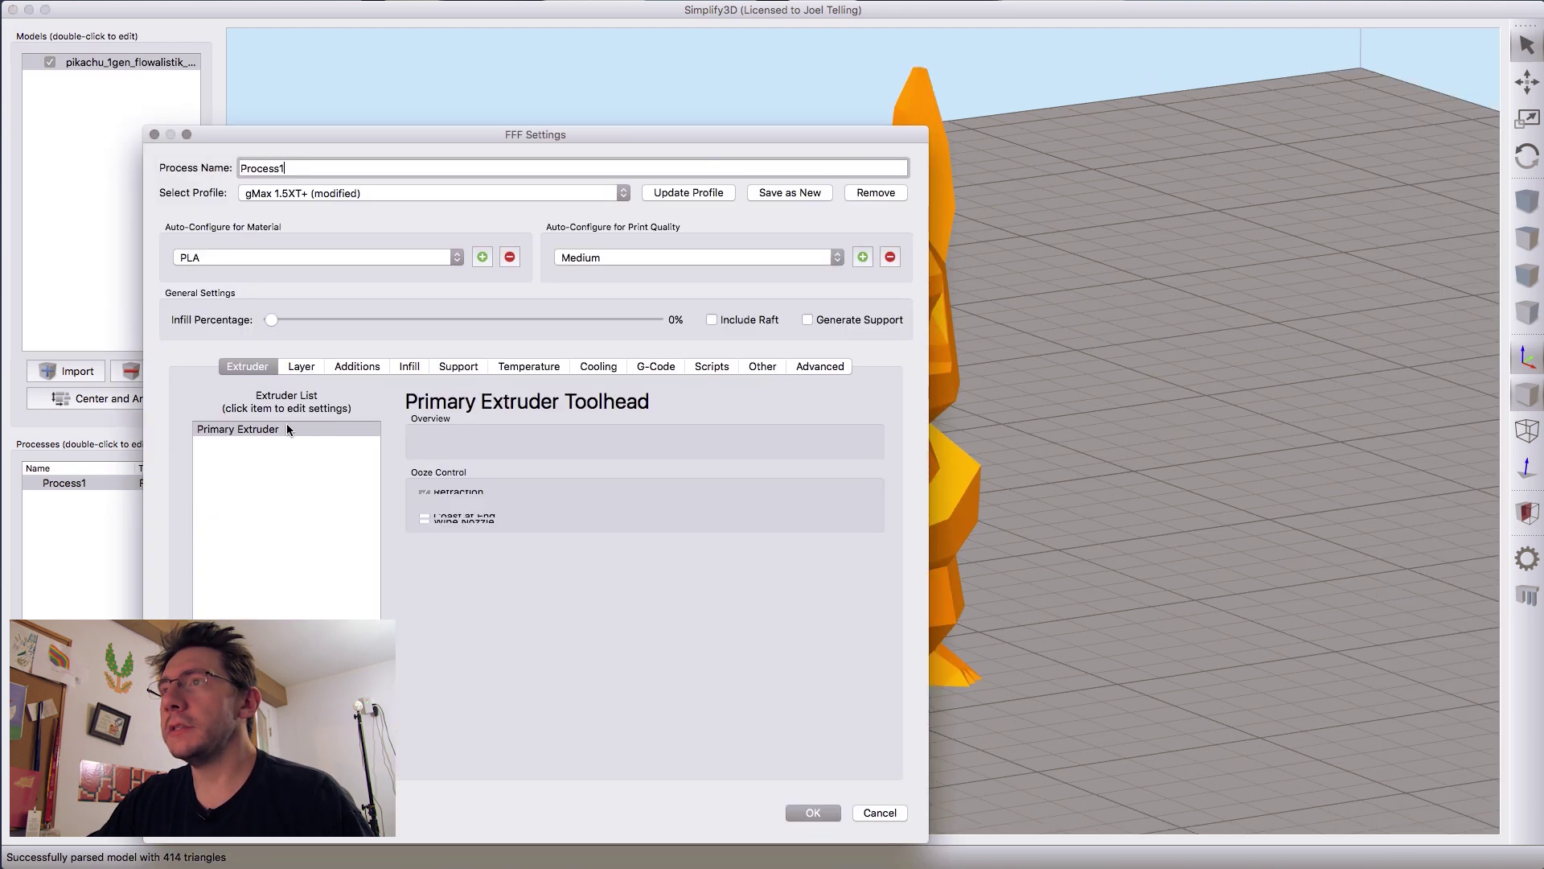
# - Raise Process1's infill percentage to 20% and slice the Pikachu
pyautogui.moveTo(278, 322); pyautogui.dragTo(334, 322)
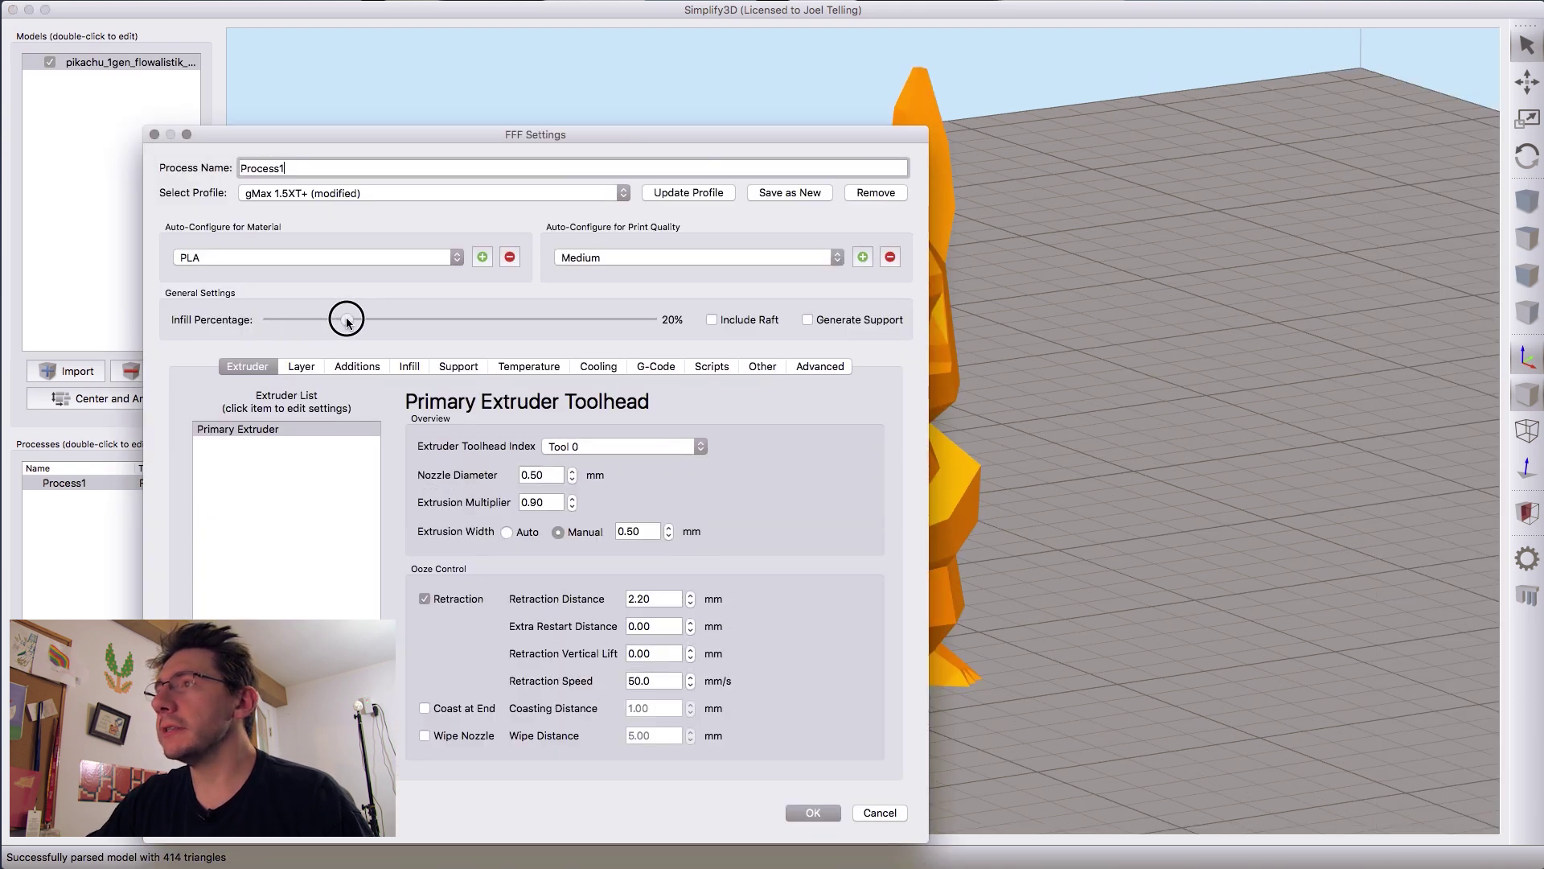
pyautogui.click(811, 812)
pyautogui.click(111, 812)
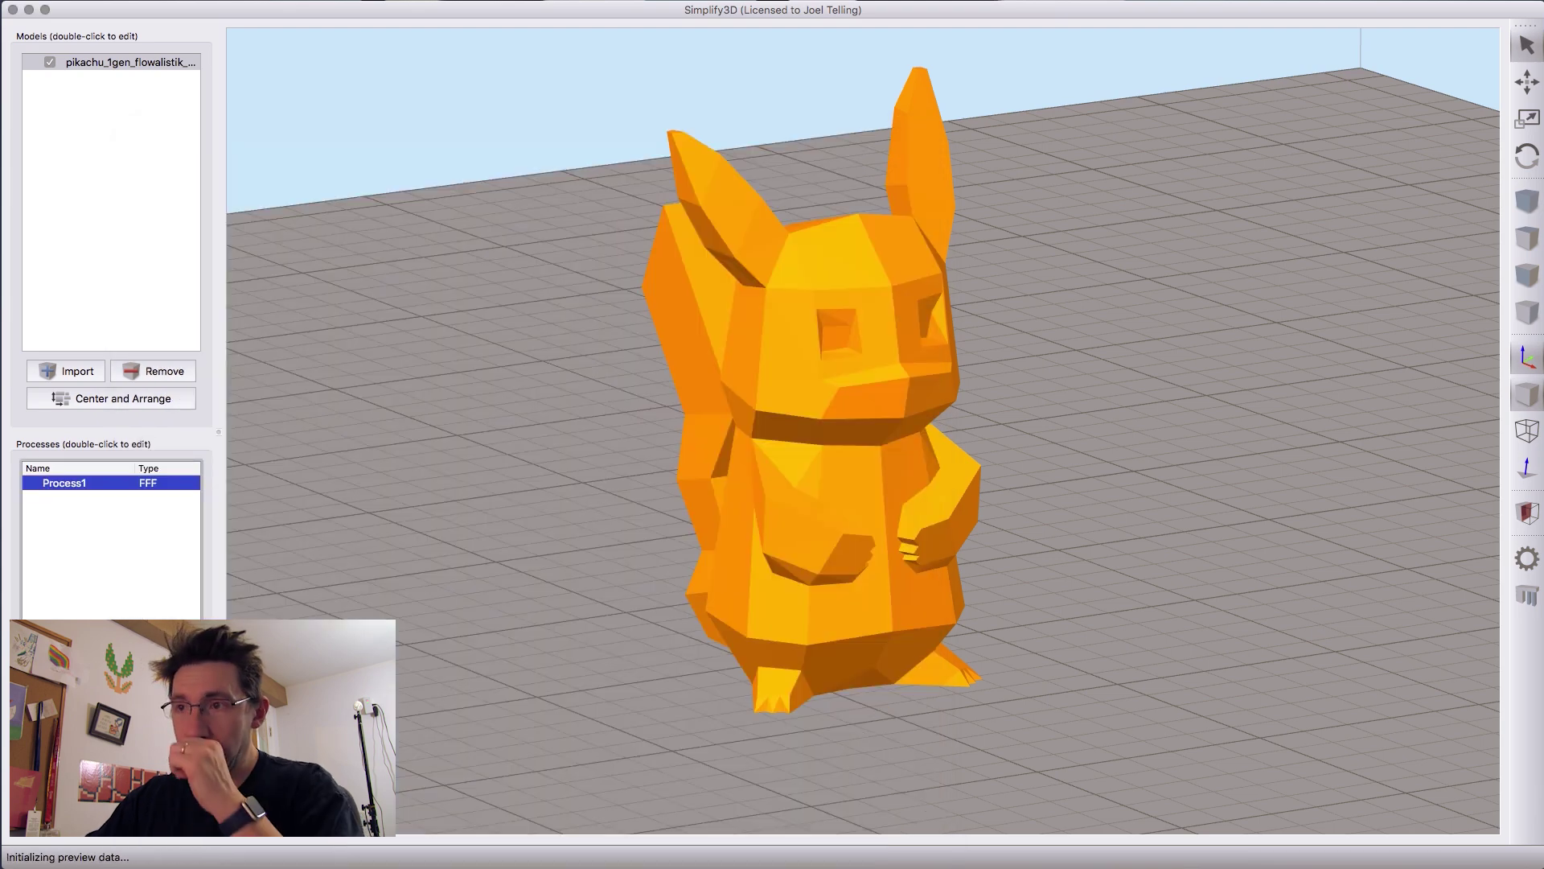
# - Cut the toolpath preview off mid-height to expose the honeycomb infill
pyautogui.moveTo(1138, 677); pyautogui.dragTo(1043, 660)
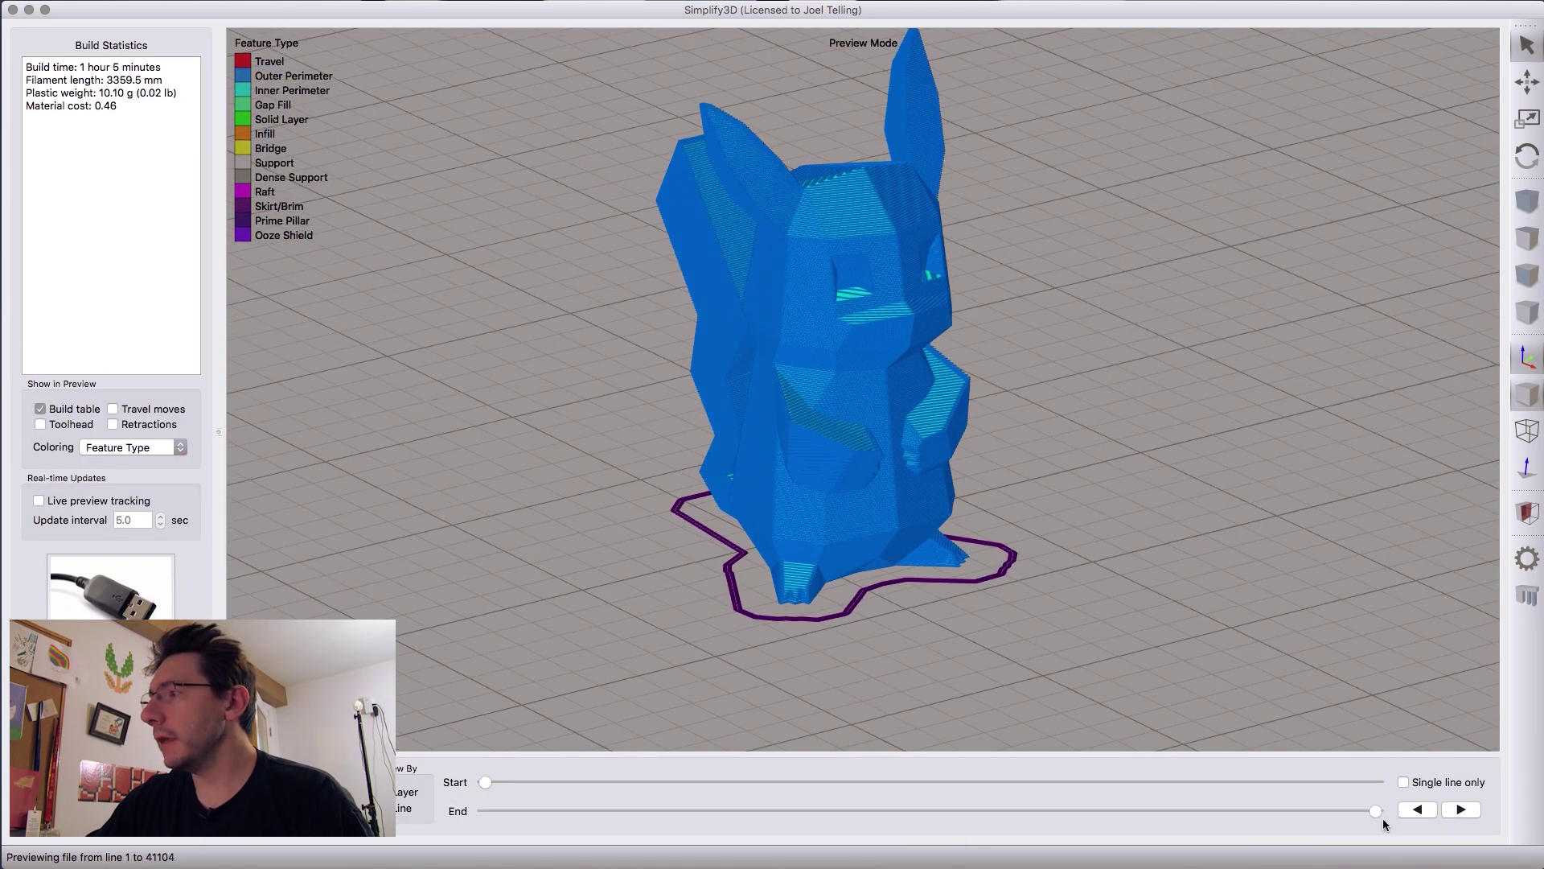
pyautogui.moveTo(1376, 812); pyautogui.dragTo(914, 811)
pyautogui.moveTo(905, 675); pyautogui.dragTo(842, 296)
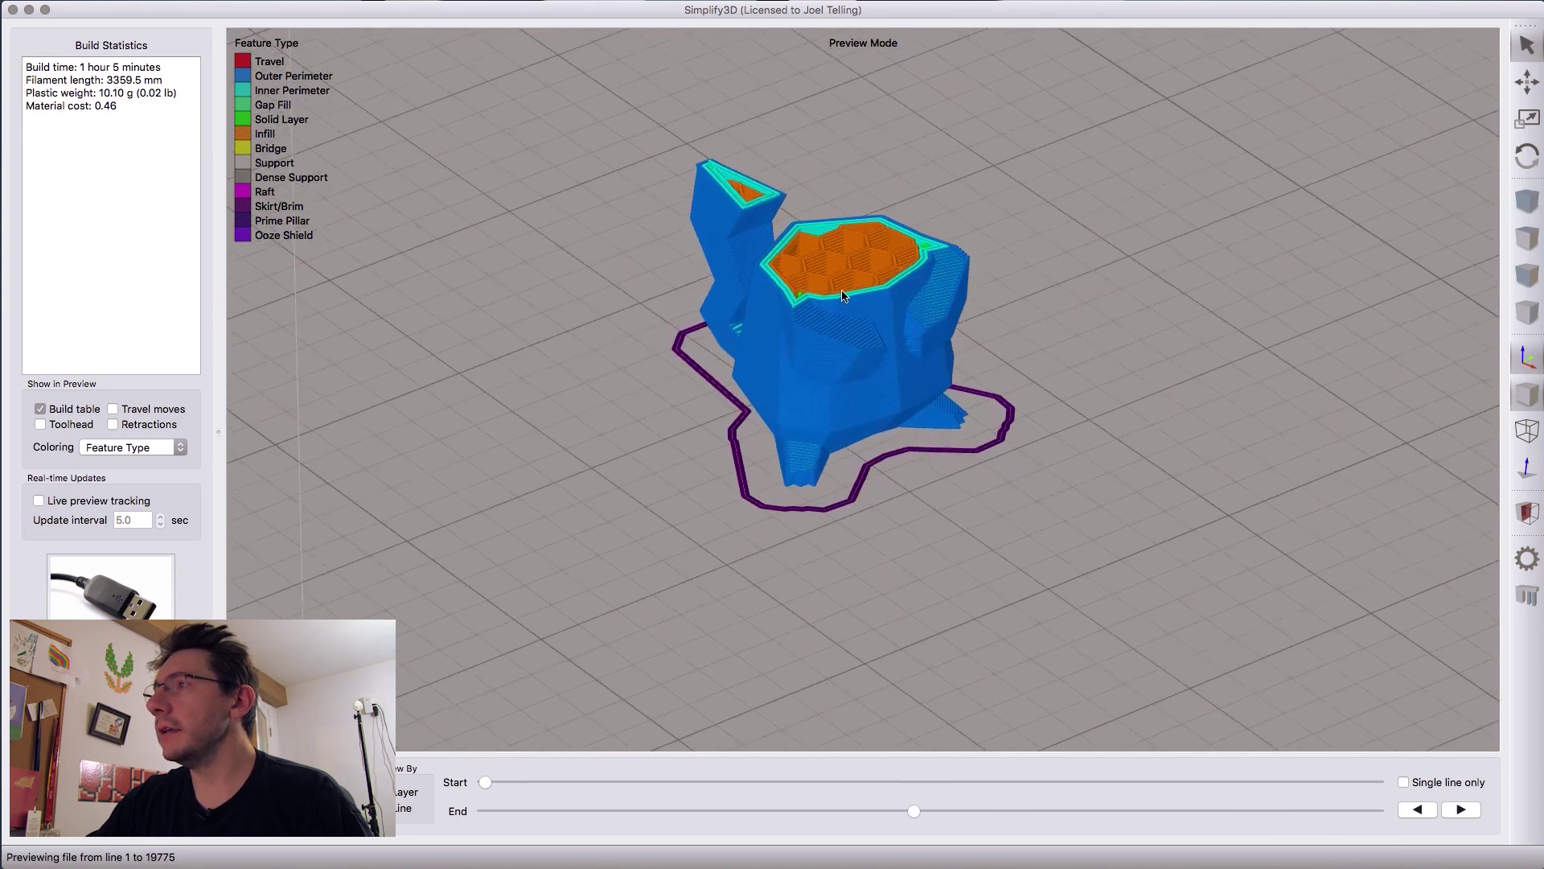
pyautogui.scroll(10, 851, 425)
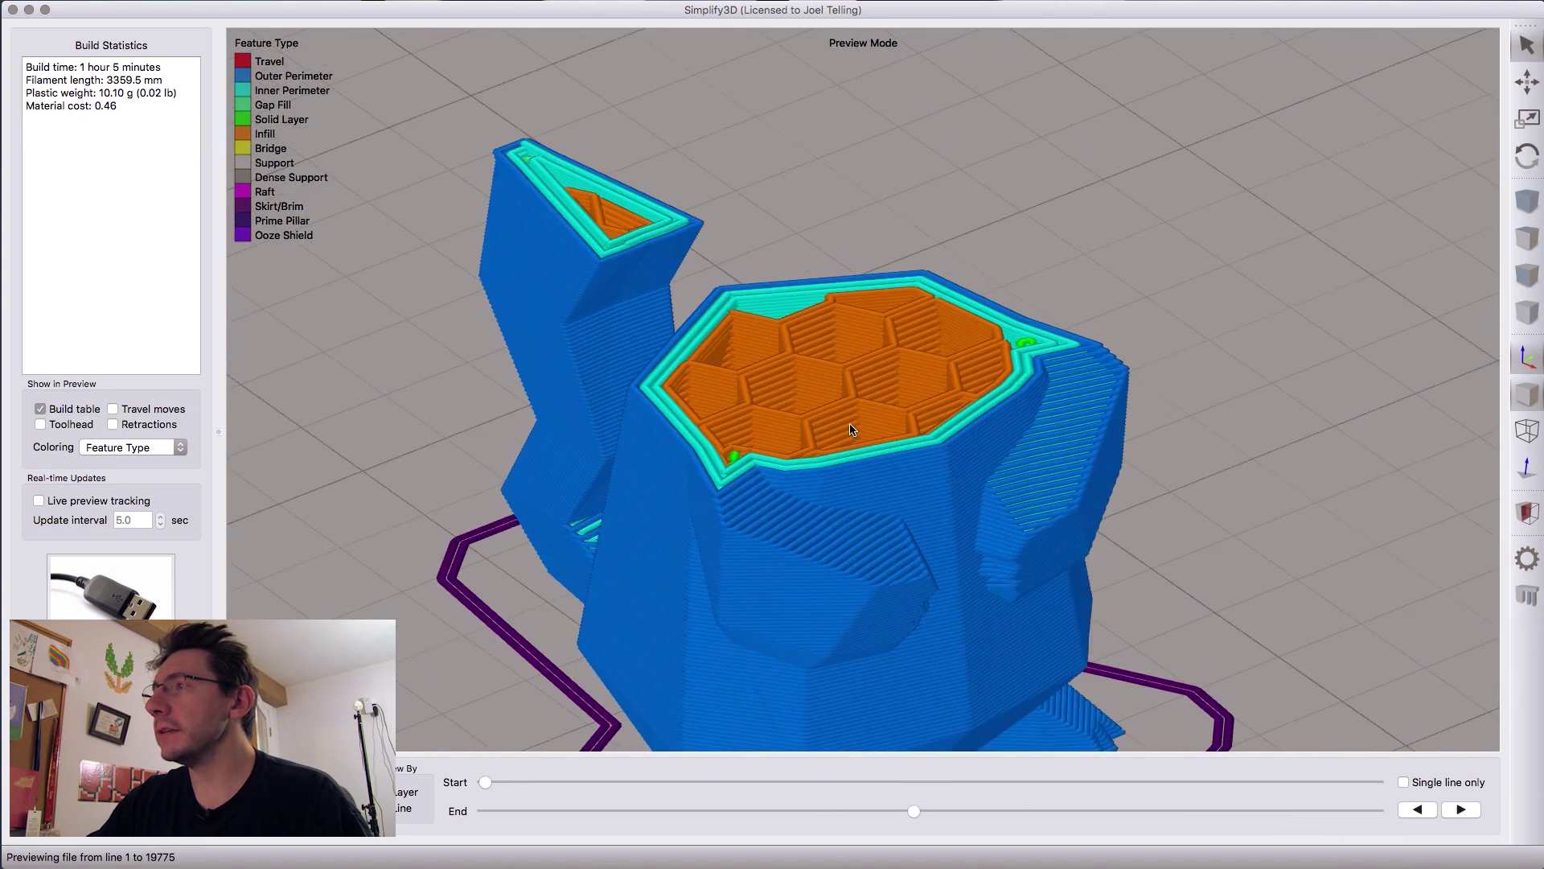
pyautogui.scroll(-5, 934, 524)
pyautogui.scroll(5, 902, 460)
pyautogui.moveTo(902, 460); pyautogui.dragTo(969, 515)
# - Show only the lowest layers with the skirt, then add upper layers back
pyautogui.moveTo(916, 812); pyautogui.dragTo(901, 772)
pyautogui.scroll(-5, 910, 614)
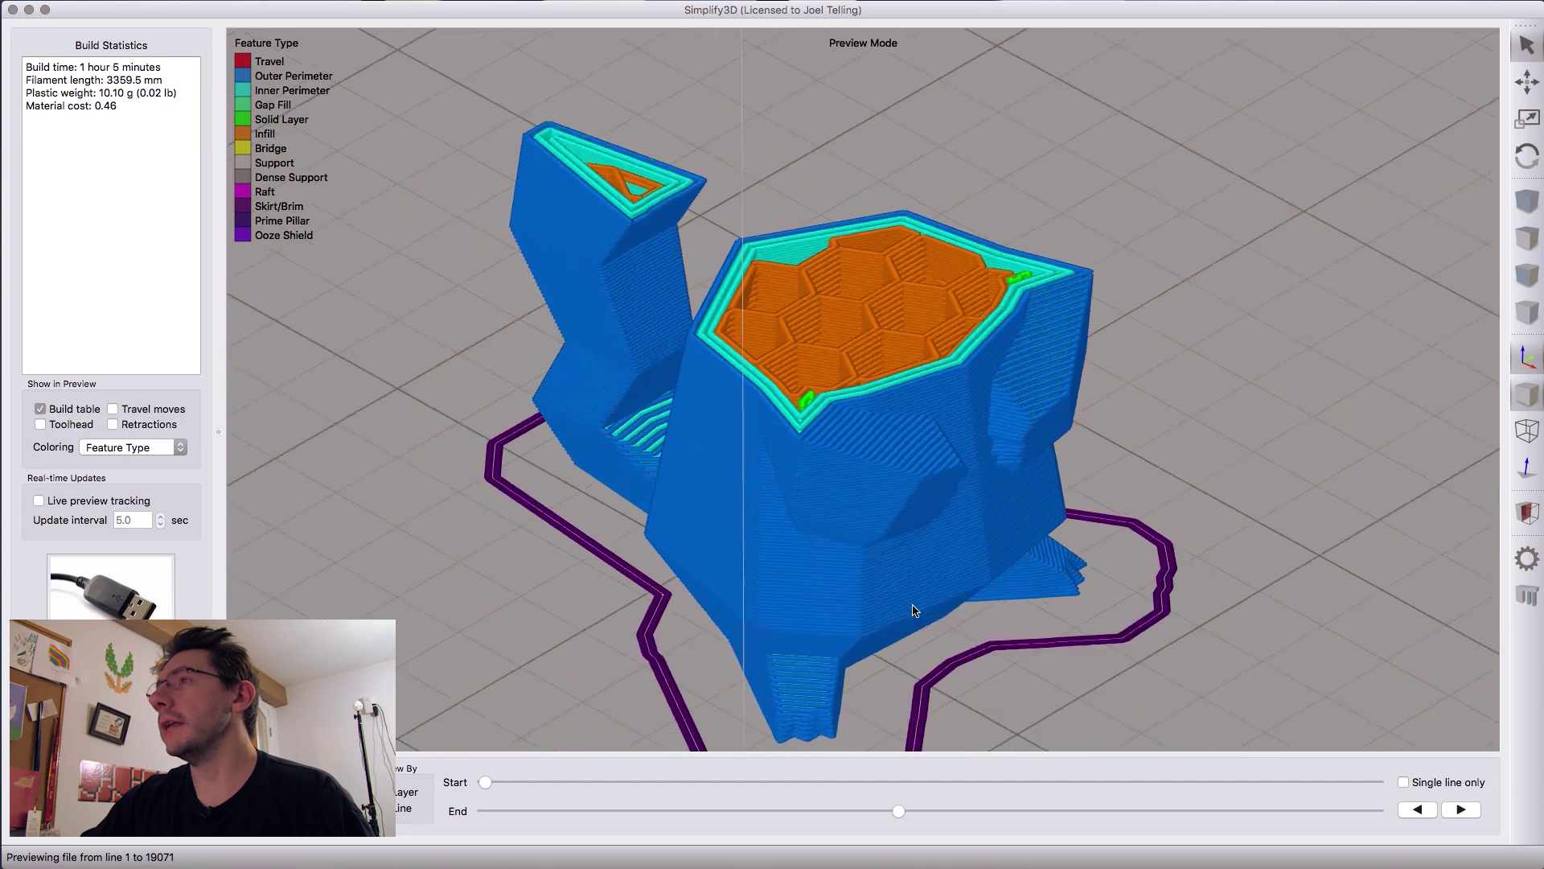
pyautogui.moveTo(919, 554); pyautogui.dragTo(921, 635)
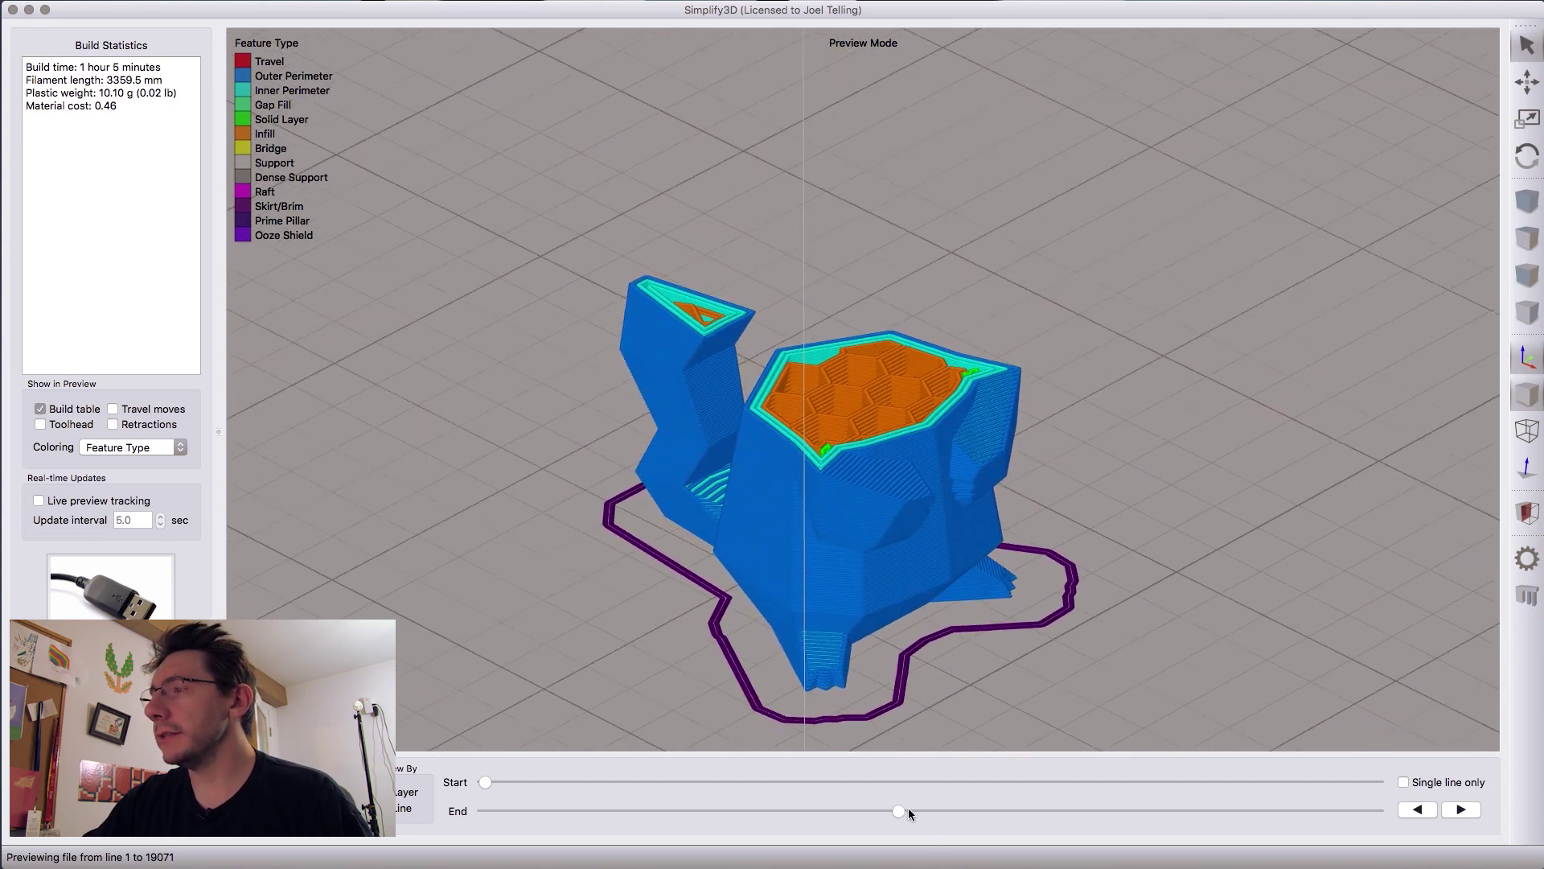
pyautogui.moveTo(910, 813); pyautogui.dragTo(1261, 810)
# - Zoom into the head and scrub the End slider through the solid top layers
pyautogui.scroll(5, 966, 541)
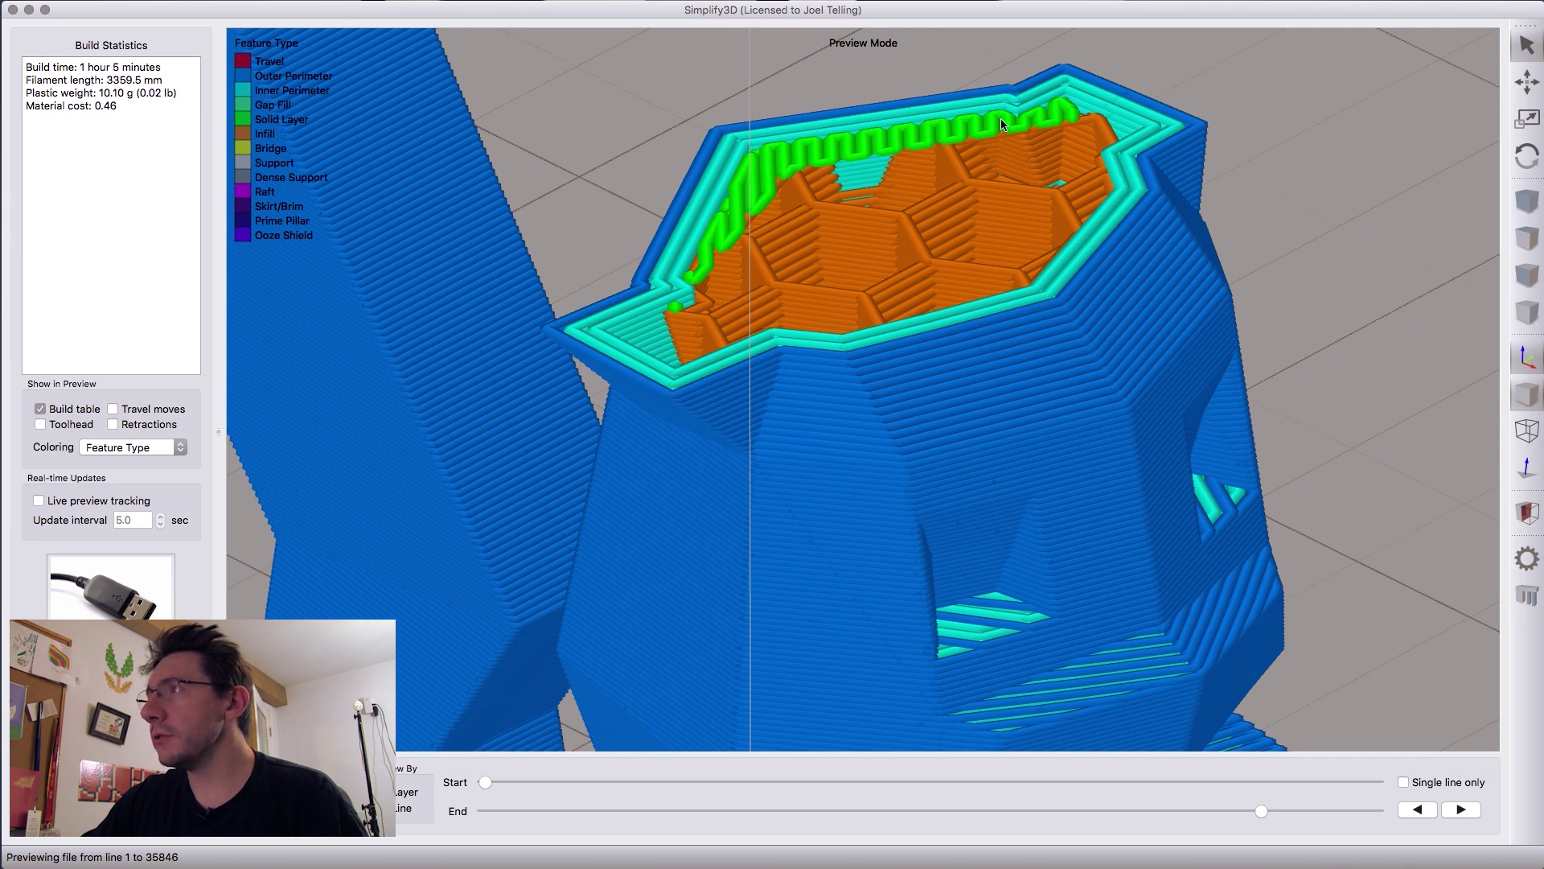
pyautogui.moveTo(1263, 812)
pyautogui.mouseDown()
pyautogui.moveTo(1275, 816)
pyautogui.moveTo(1247, 821)
pyautogui.moveTo(1271, 822)
pyautogui.mouseUp()
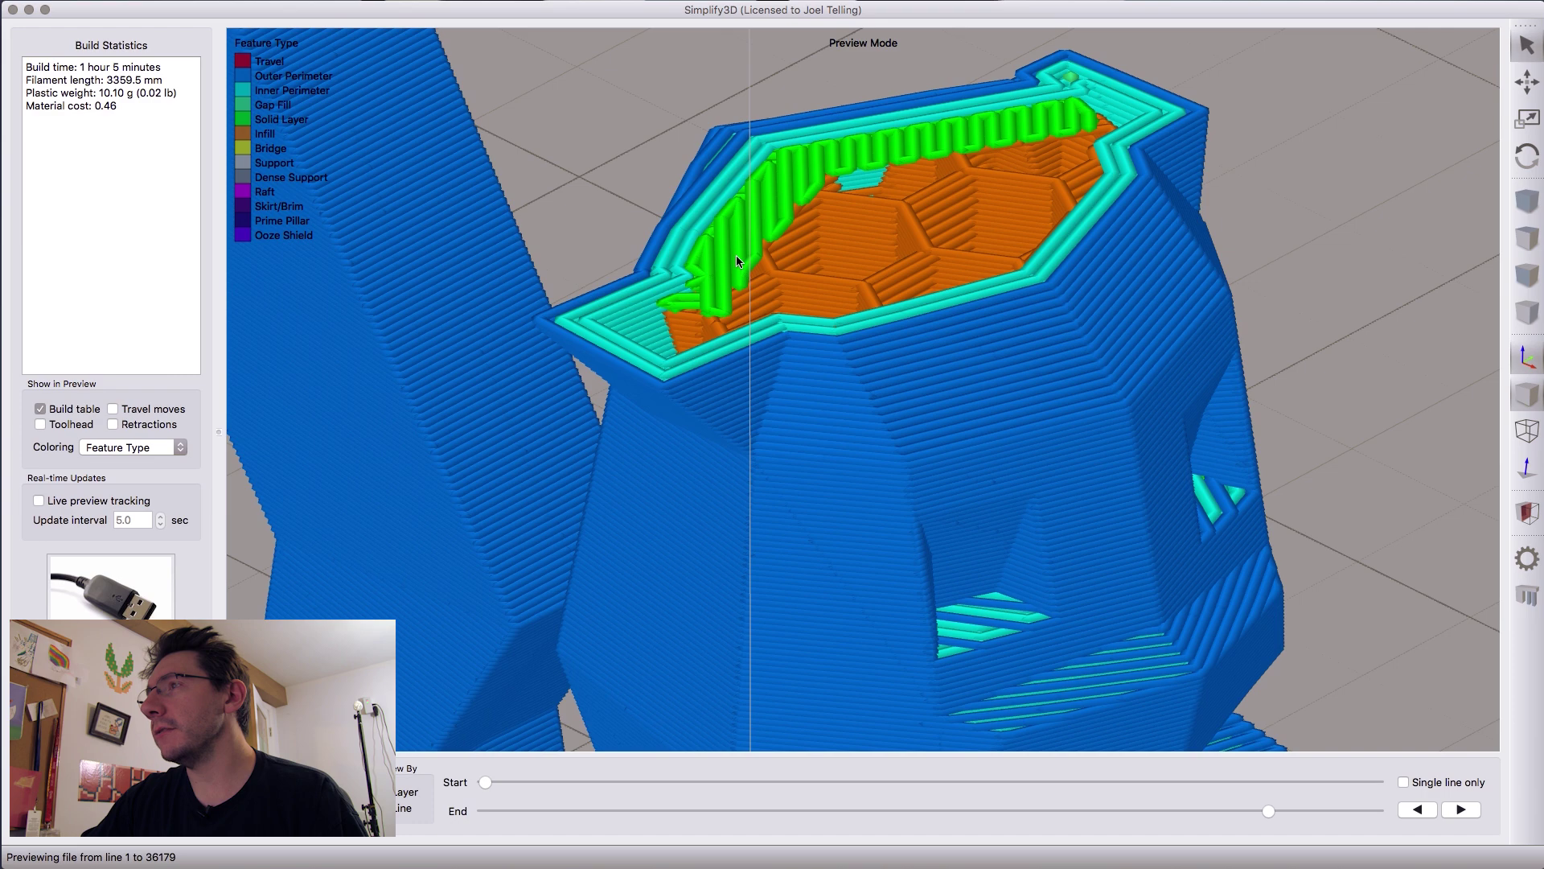
pyautogui.moveTo(1269, 827); pyautogui.dragTo(1089, 820)
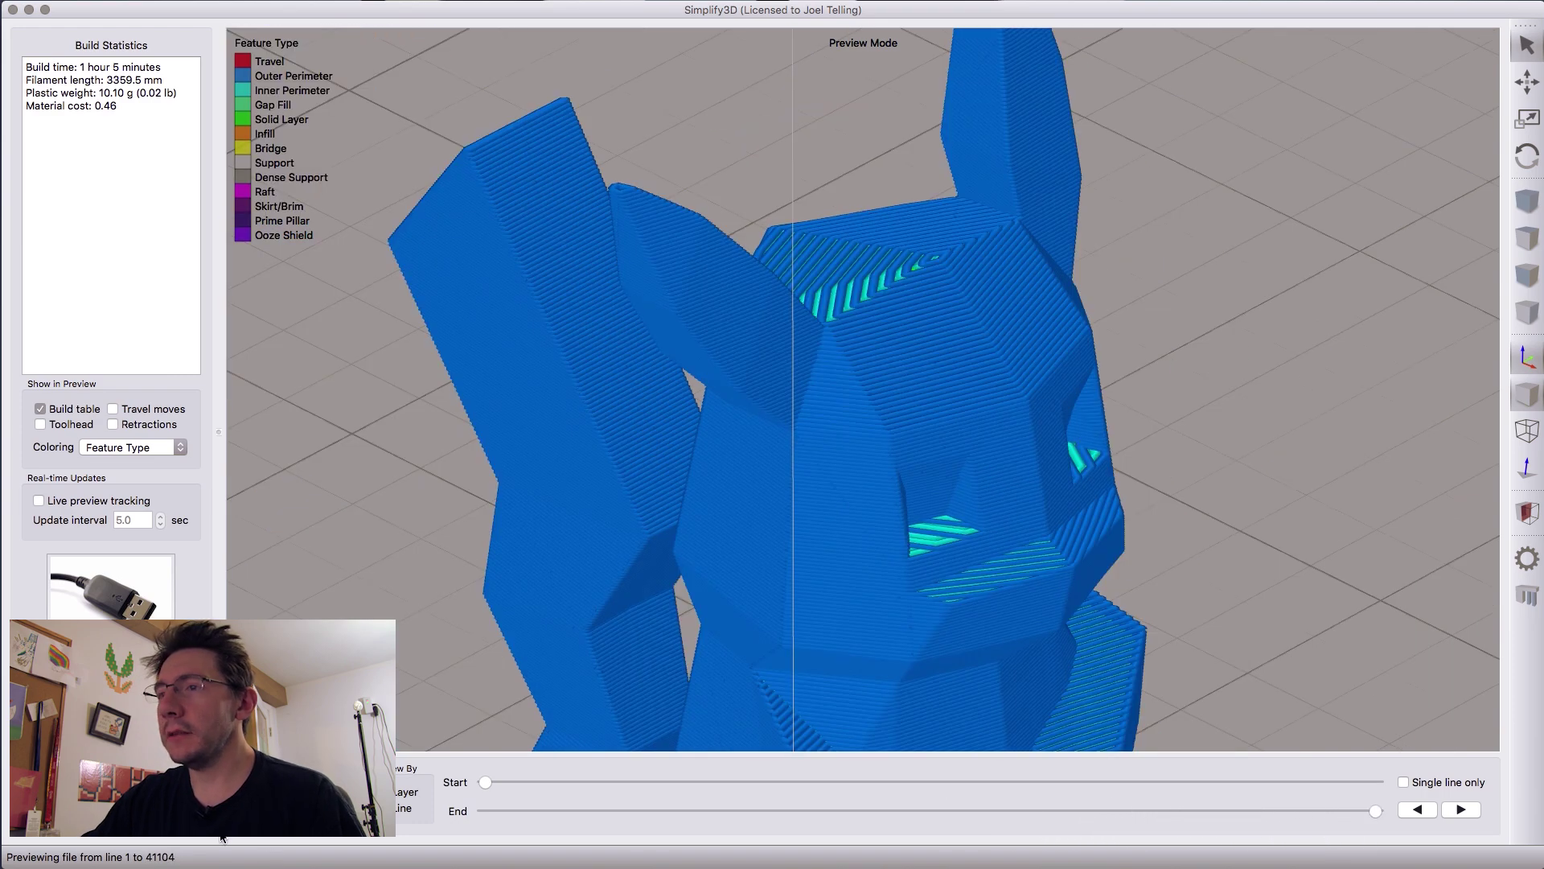
# - Set Process1's infill percentage to 0% and reslice the Pikachu
pyautogui.press('Escape')
pyautogui.click(111, 776)
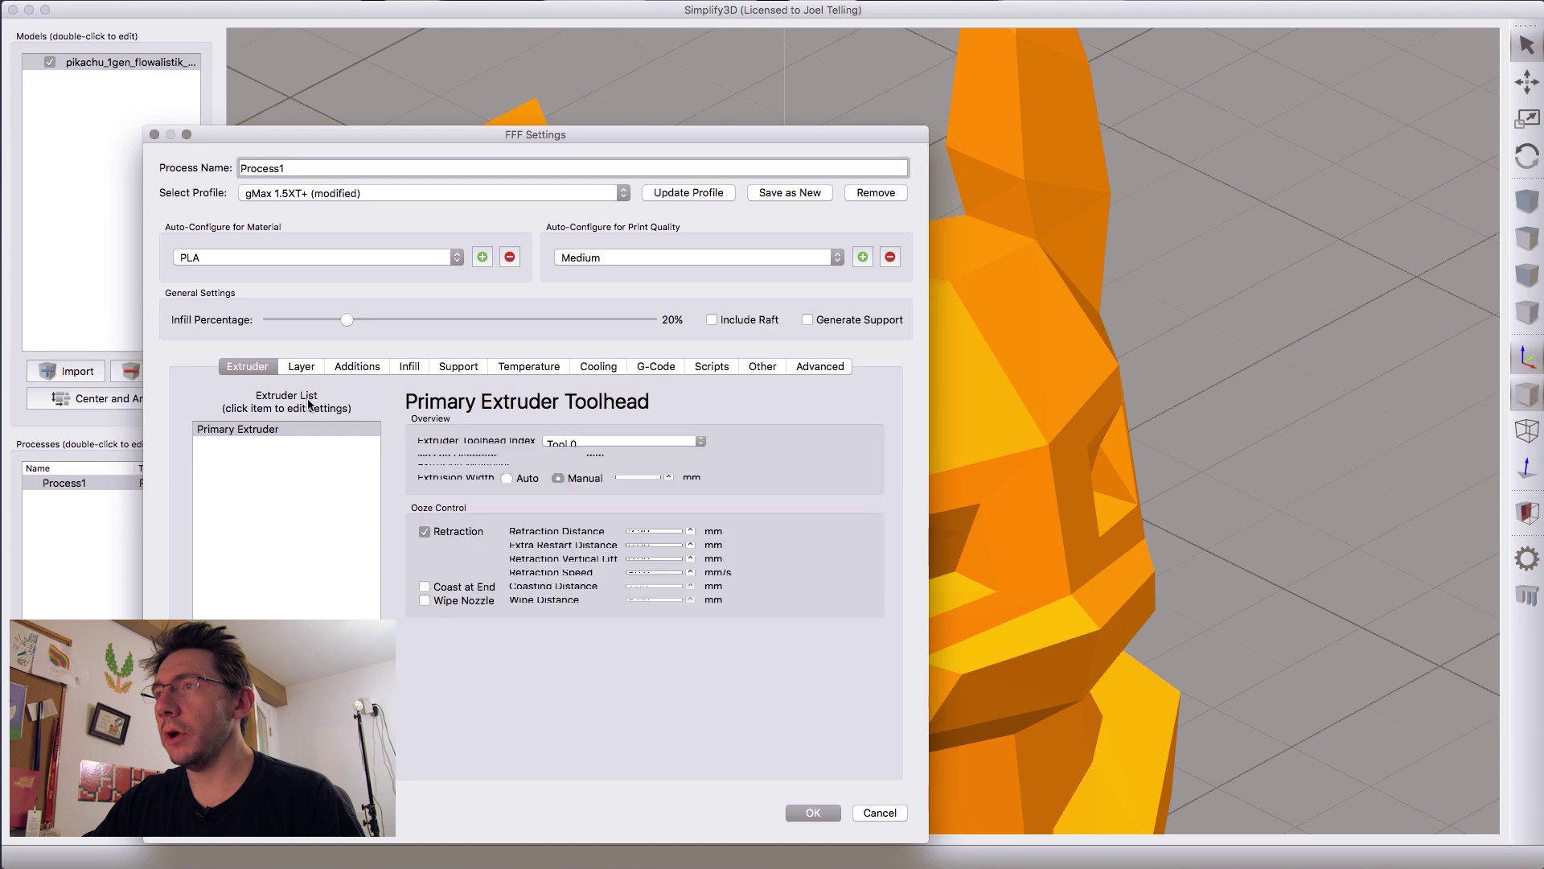
pyautogui.click(811, 814)
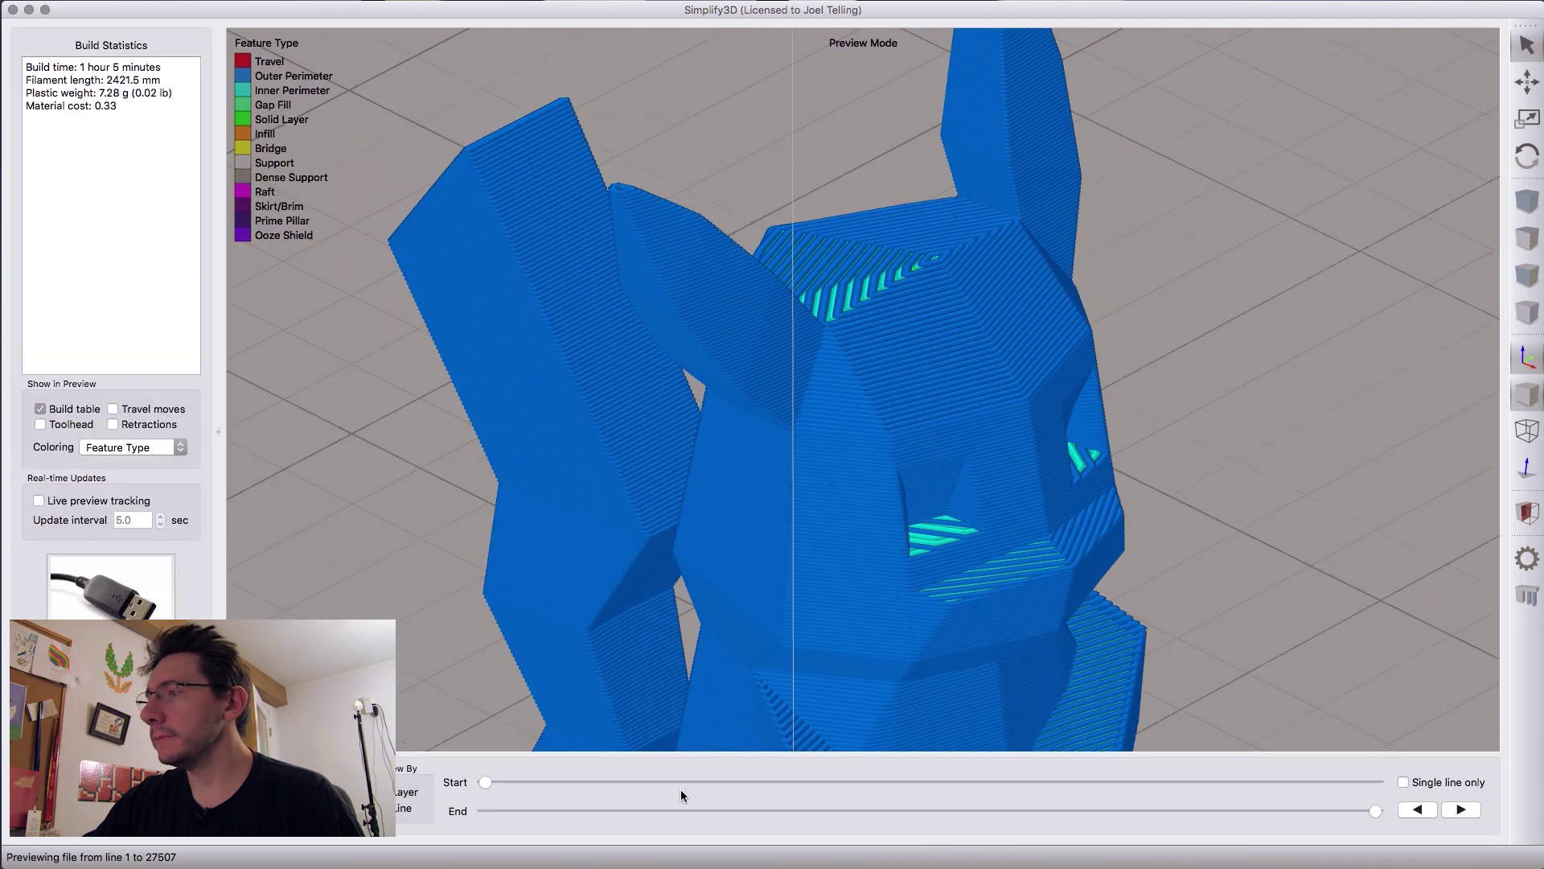
# - Scrub the preview to mid-height layers to show the hollow perimeter shell
pyautogui.moveTo(1315, 812); pyautogui.dragTo(966, 811)
pyautogui.moveTo(996, 542); pyautogui.dragTo(1095, 636)
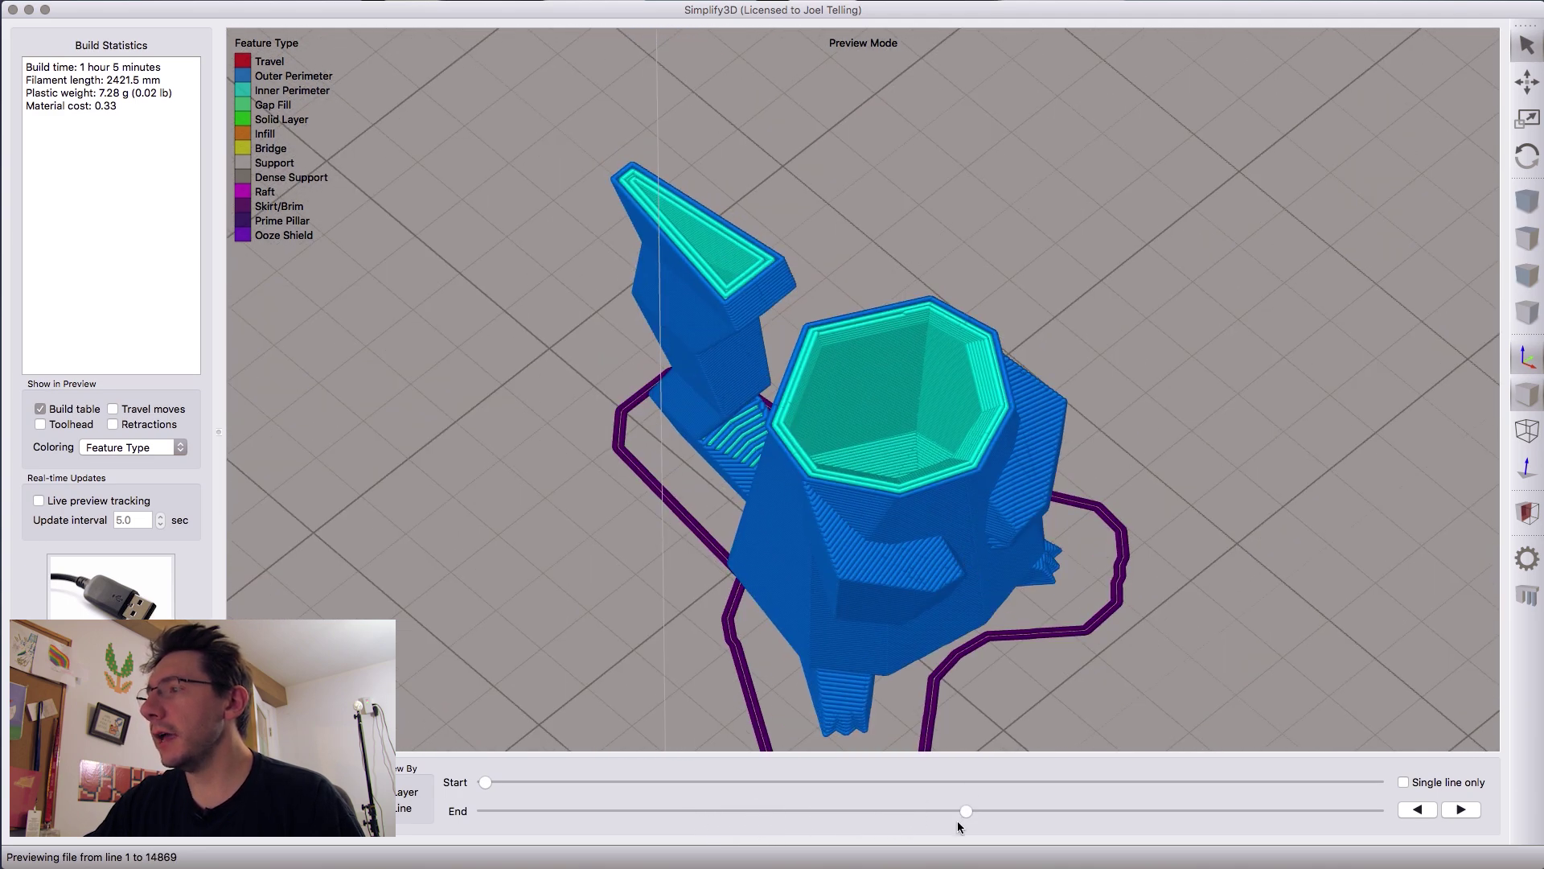
pyautogui.moveTo(966, 811); pyautogui.dragTo(897, 788)
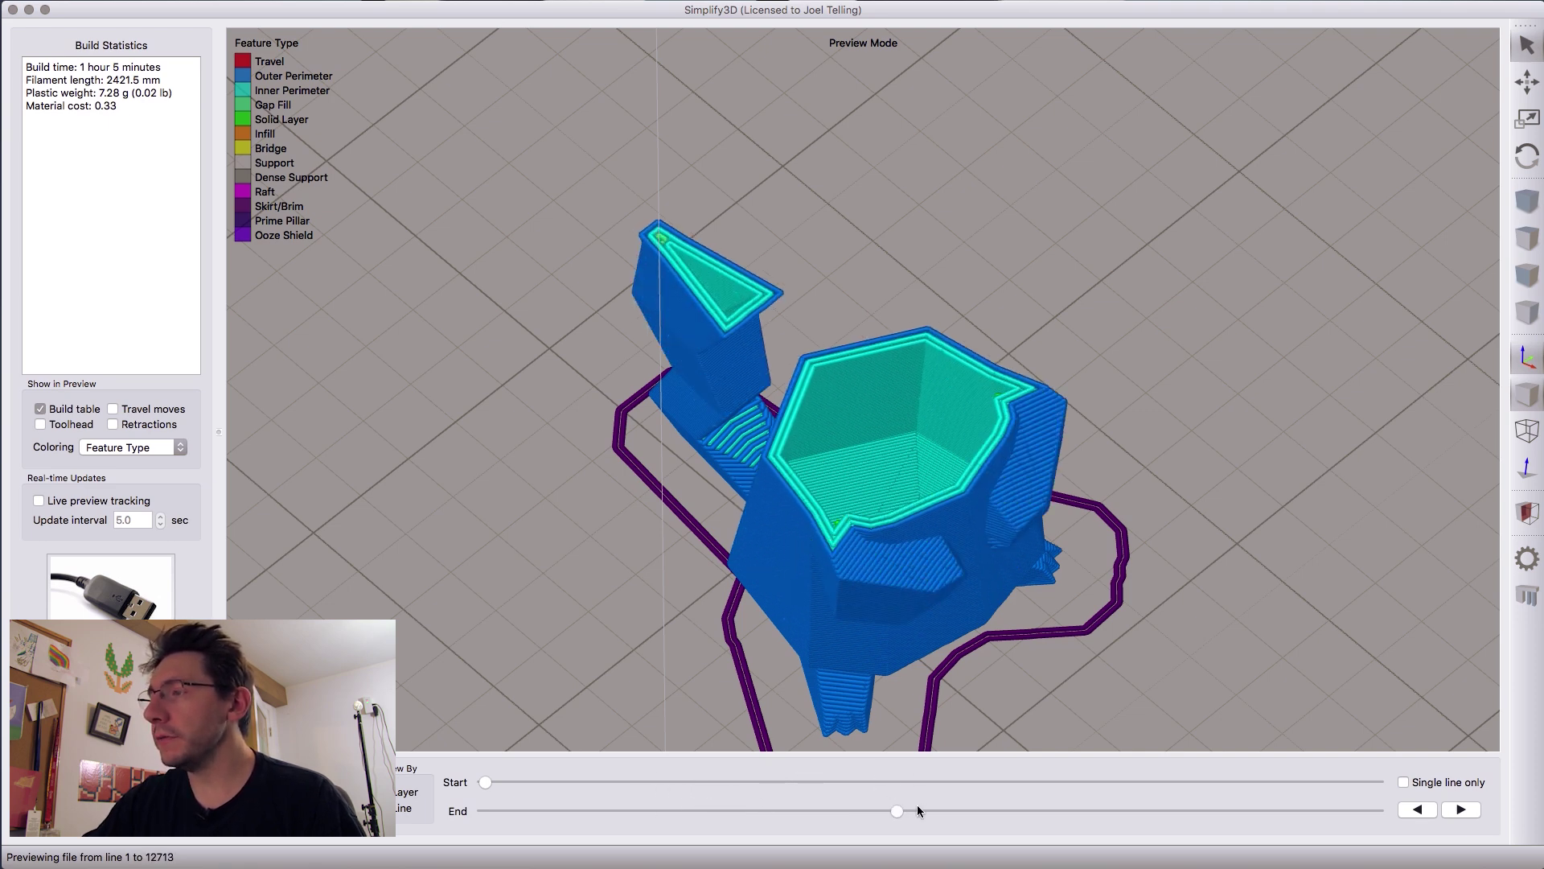
pyautogui.moveTo(896, 813); pyautogui.dragTo(1076, 790)
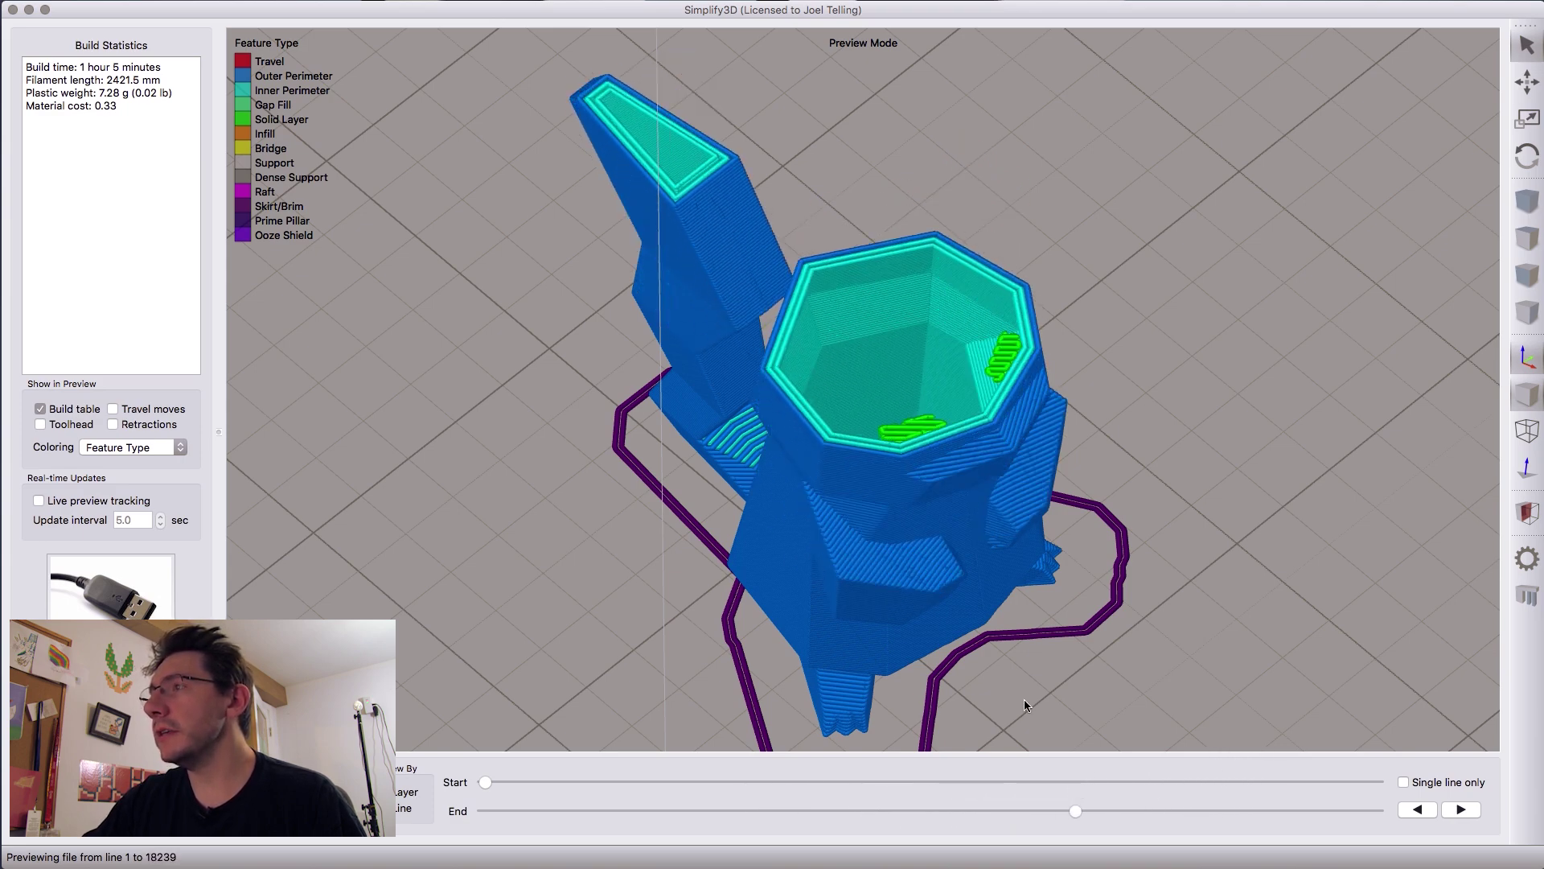
# - Preview the full print height, framing the whole hollow Pikachu and skirt from the front
pyautogui.moveTo(1024, 706); pyautogui.dragTo(979, 435)
pyautogui.scroll(-5, 973, 466)
pyautogui.moveTo(953, 634); pyautogui.dragTo(975, 581)
pyautogui.scroll(3, 957, 641)
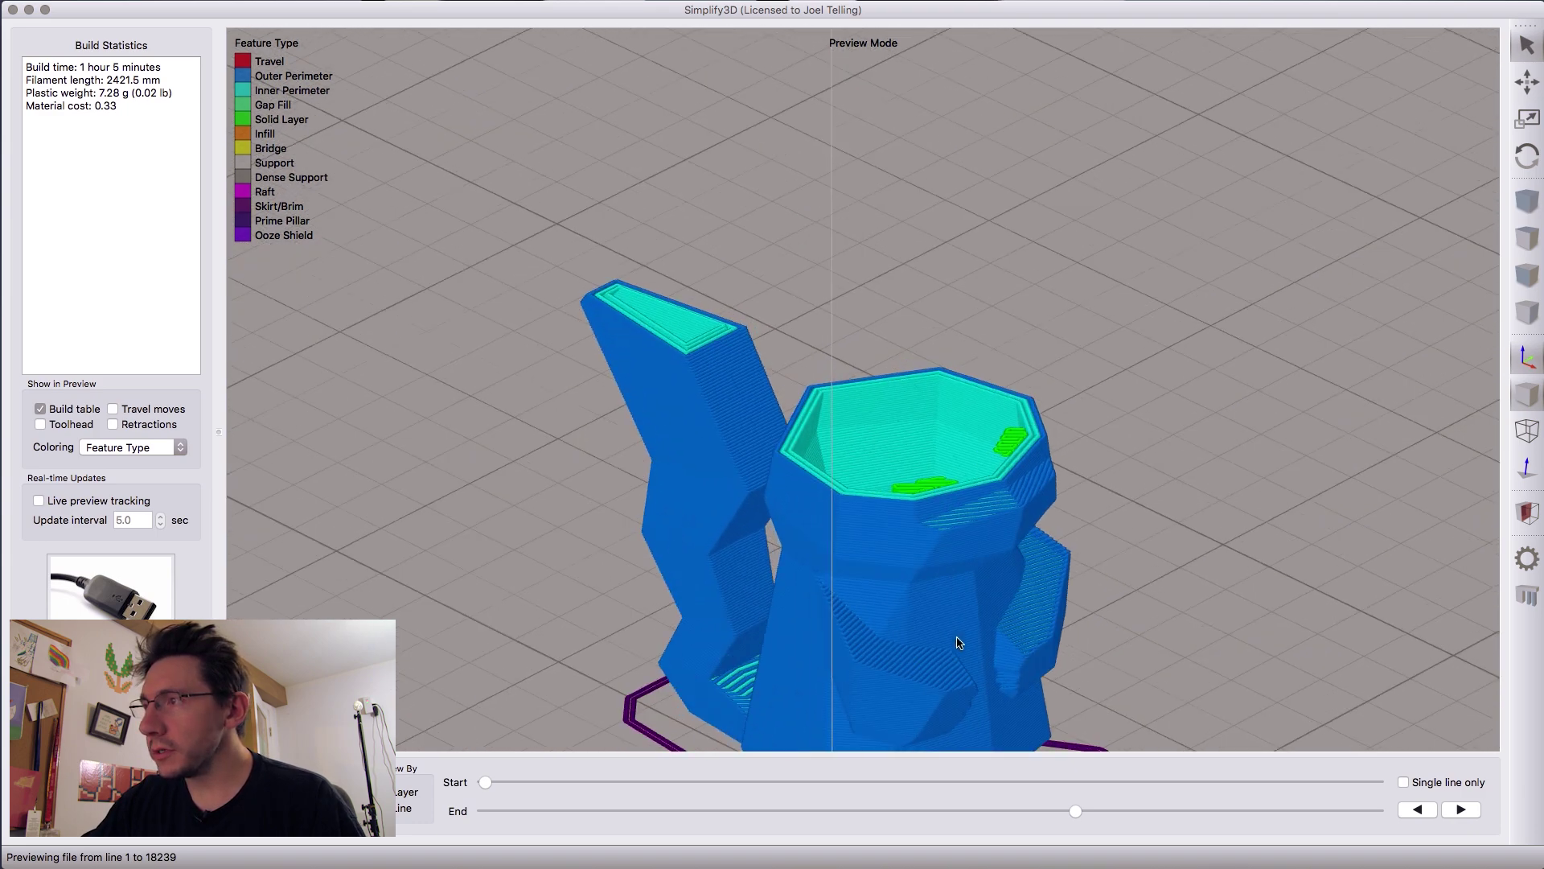
pyautogui.moveTo(983, 594); pyautogui.dragTo(973, 506)
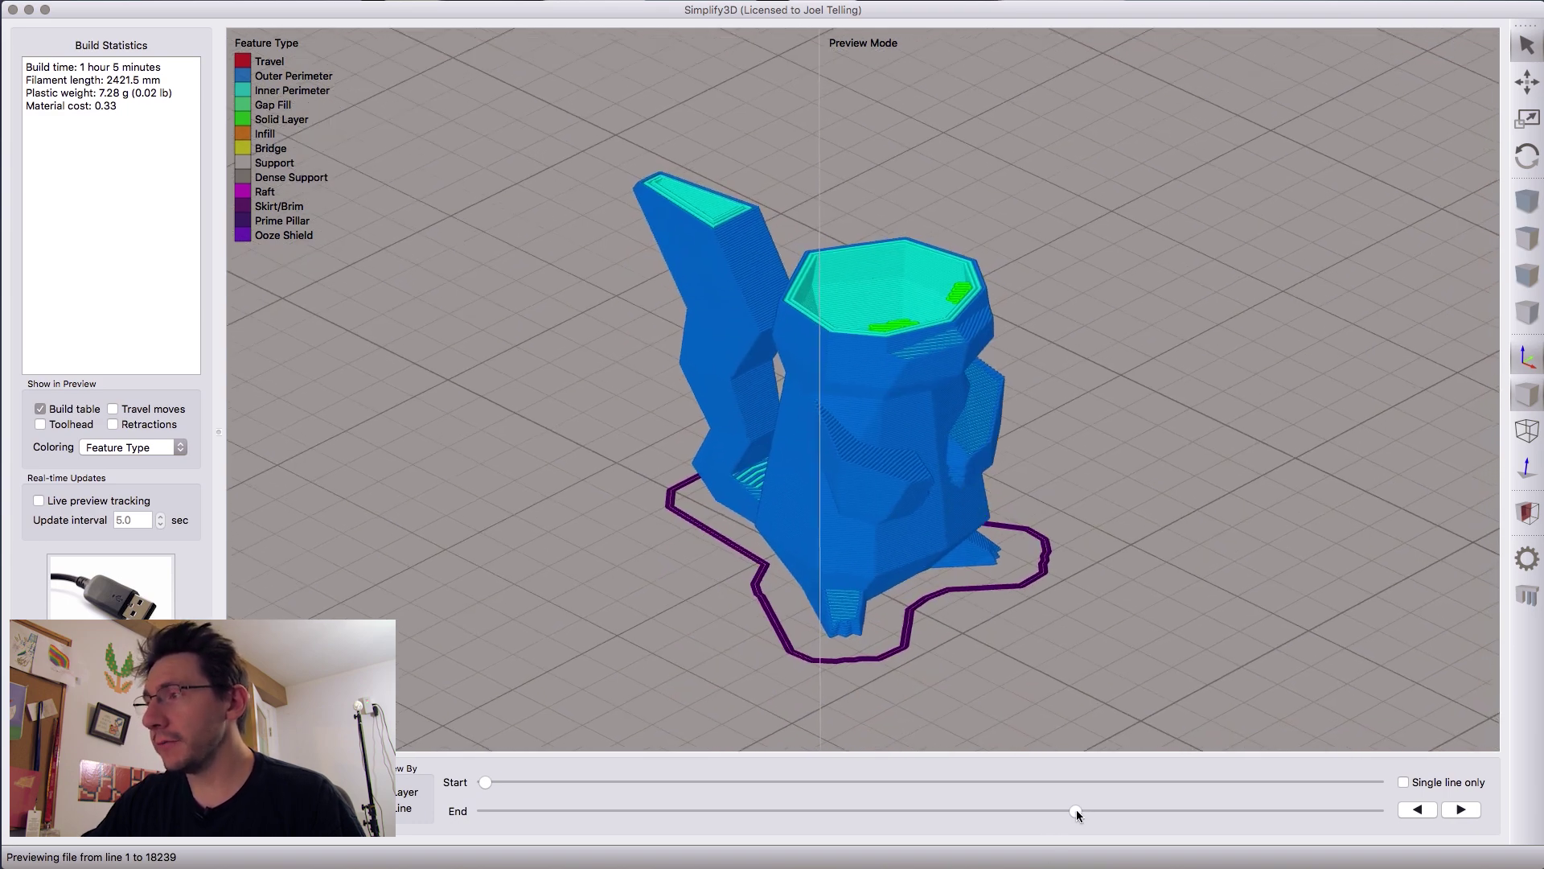
pyautogui.moveTo(1075, 811); pyautogui.dragTo(1342, 811)
pyautogui.moveTo(1086, 534); pyautogui.dragTo(624, 445)
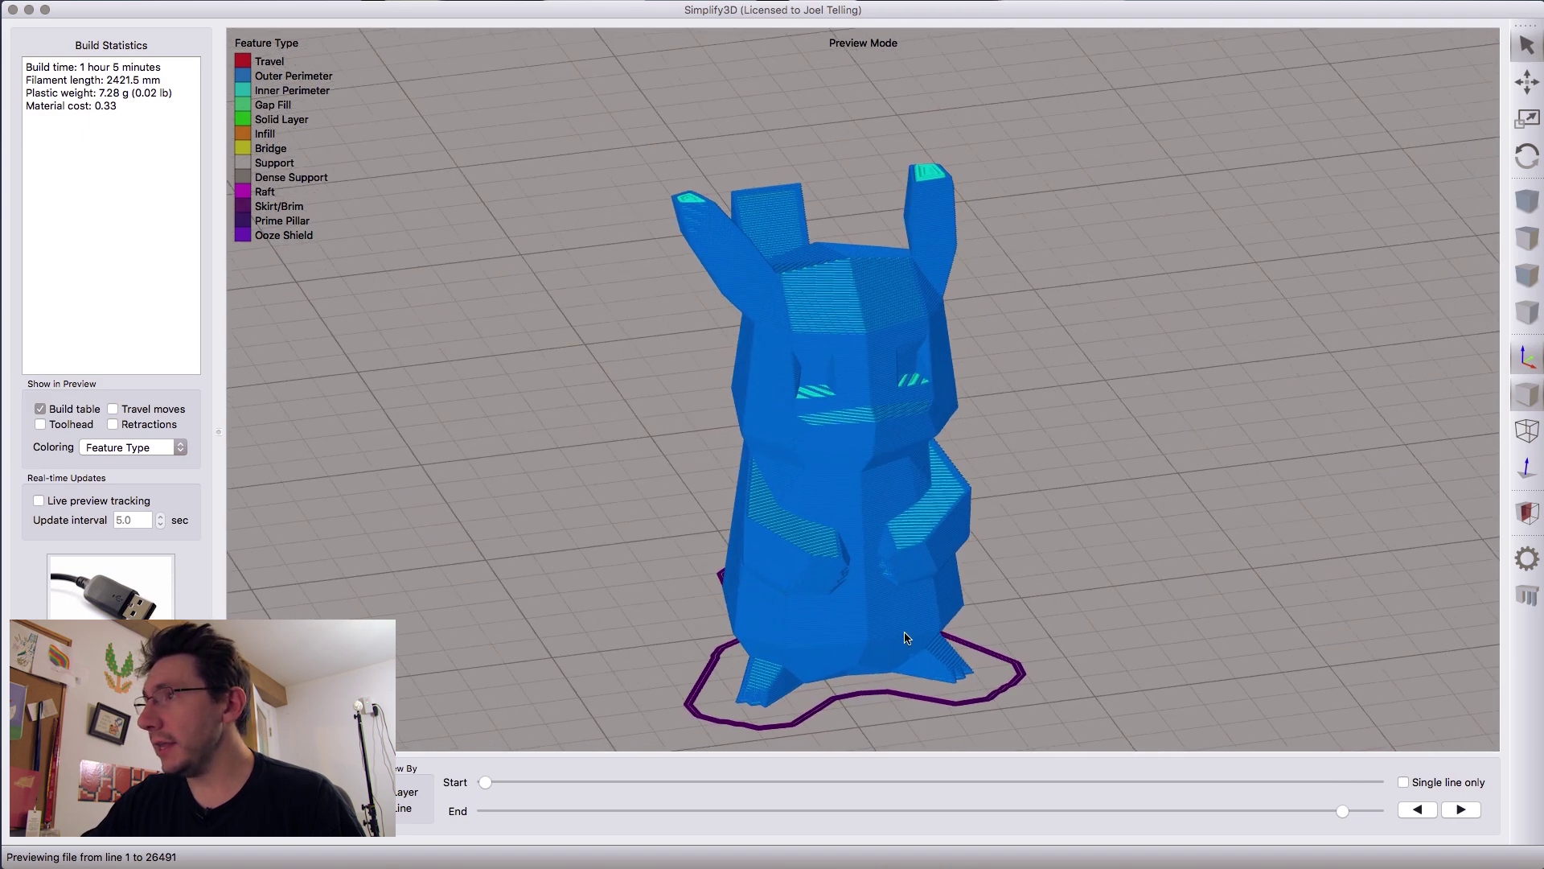
pyautogui.moveTo(905, 636)
pyautogui.mouseDown()
pyautogui.moveTo(982, 614)
pyautogui.moveTo(913, 618)
pyautogui.mouseUp()
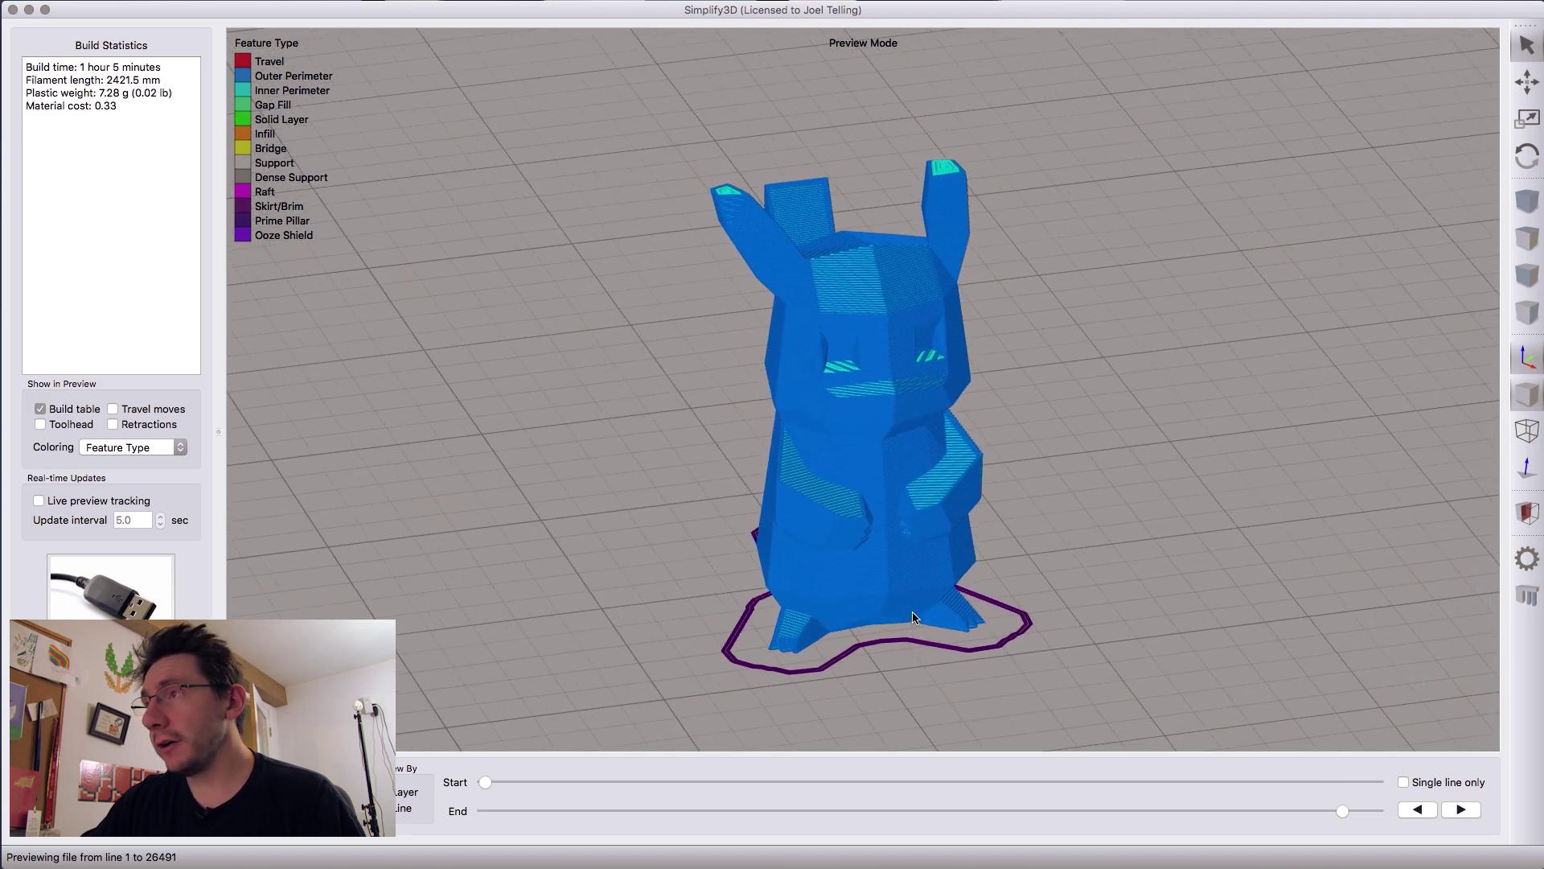